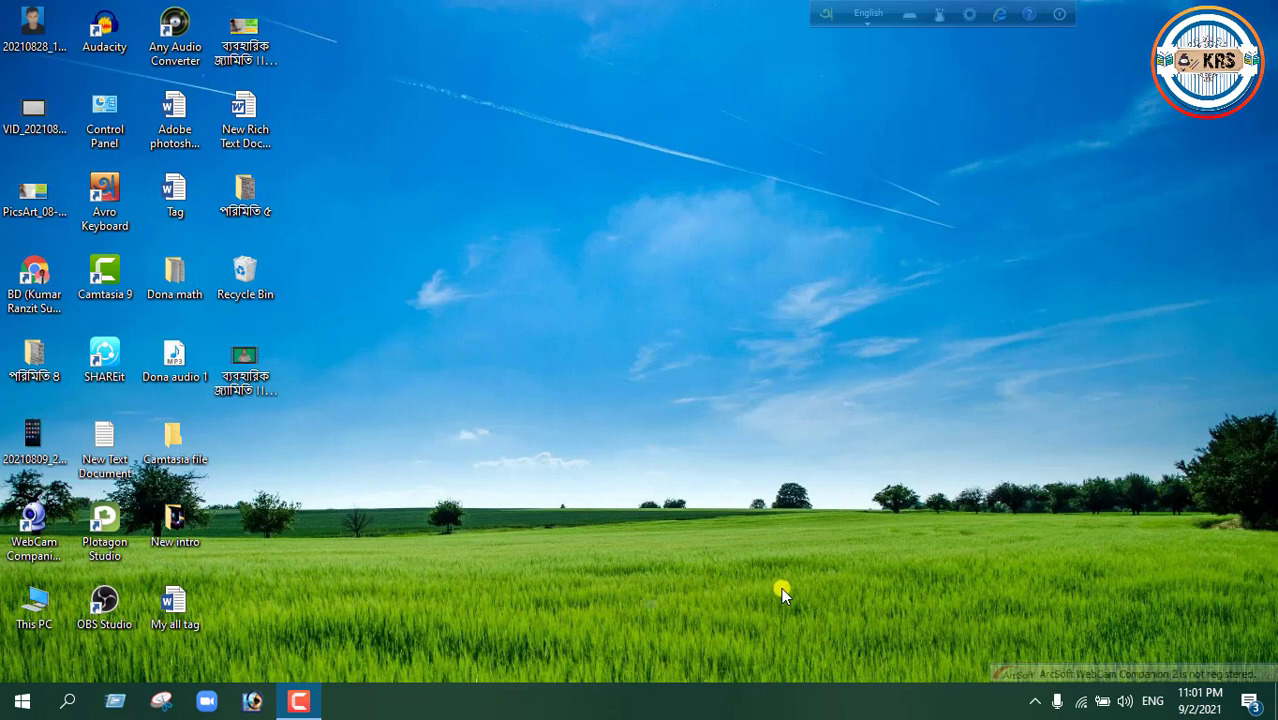
# - Create a new PowerPoint presentation on the desktop named 'Master slide'
pyautogui.rightClick(631, 296)
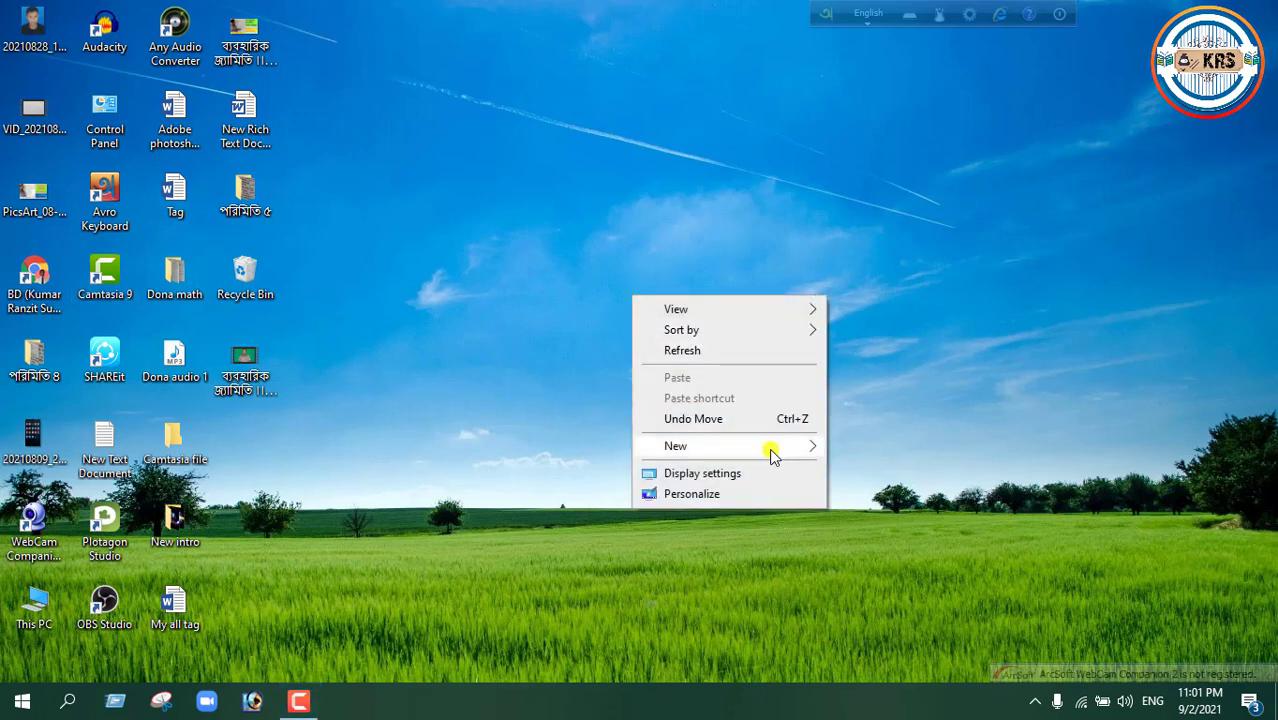
pyautogui.moveTo(730, 446)
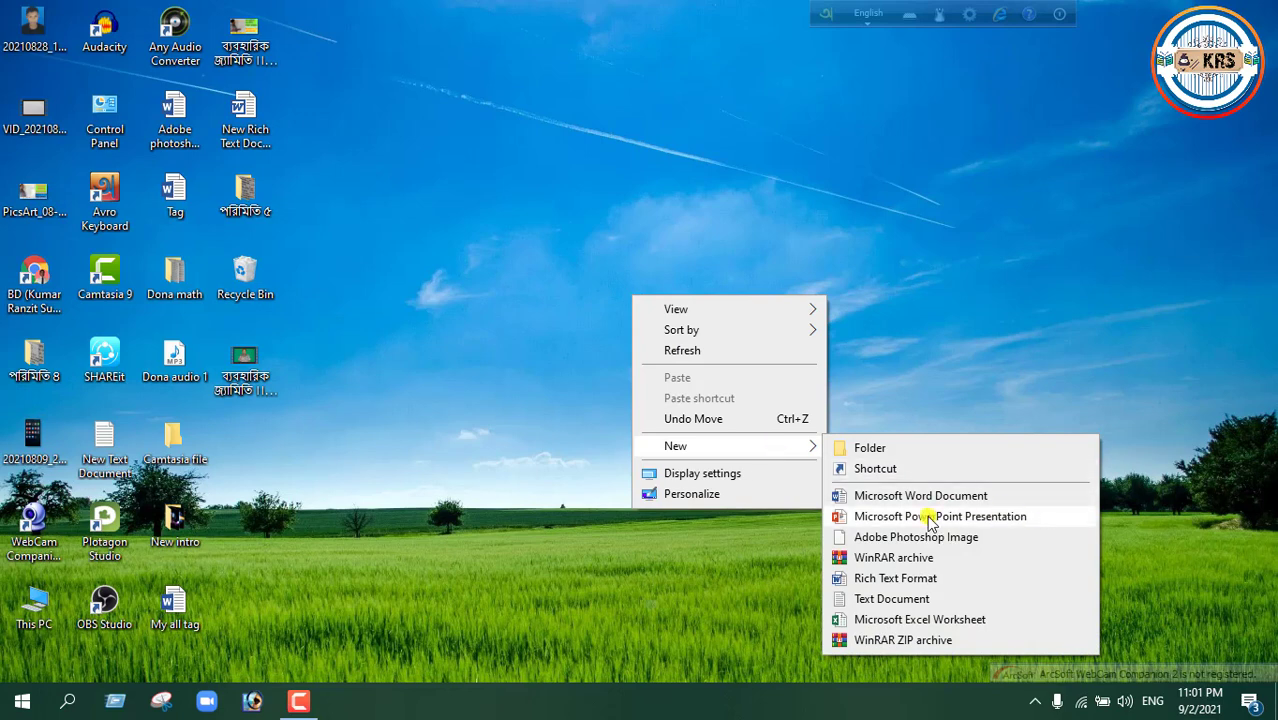
pyautogui.click(930, 516)
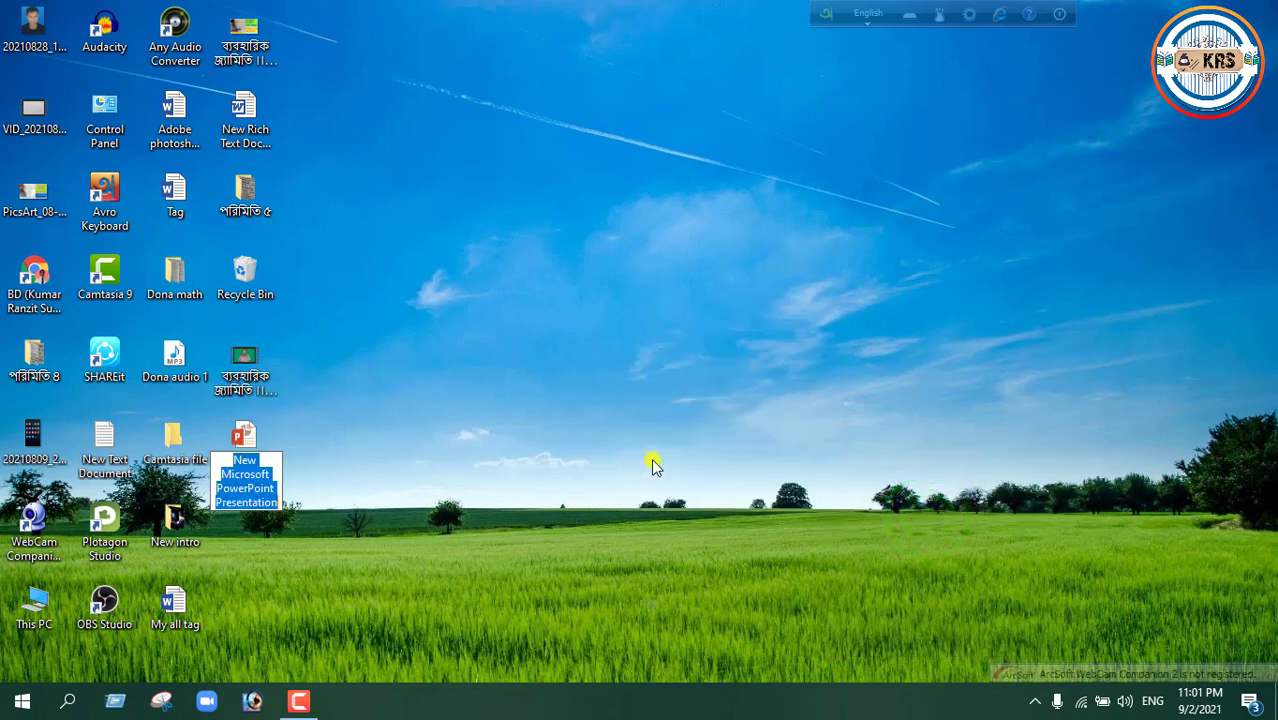
pyautogui.write('Ma')
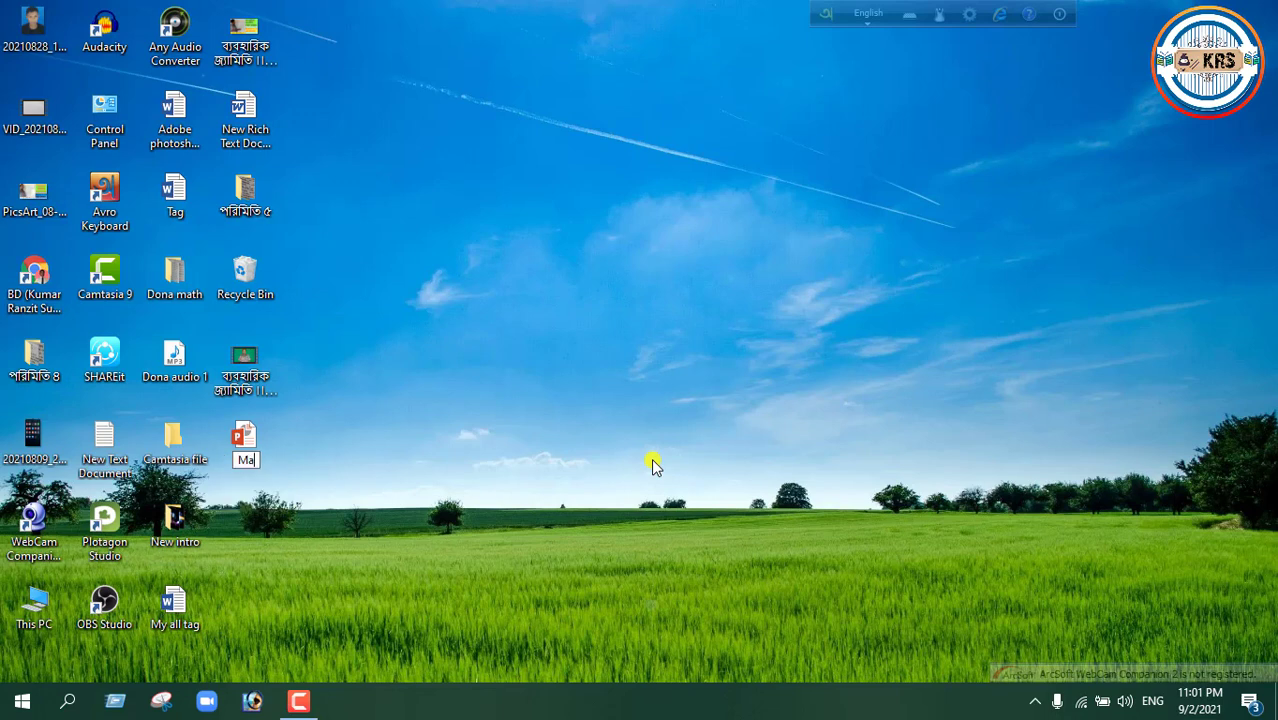
pyautogui.write('ster s')
pyautogui.write('lide')
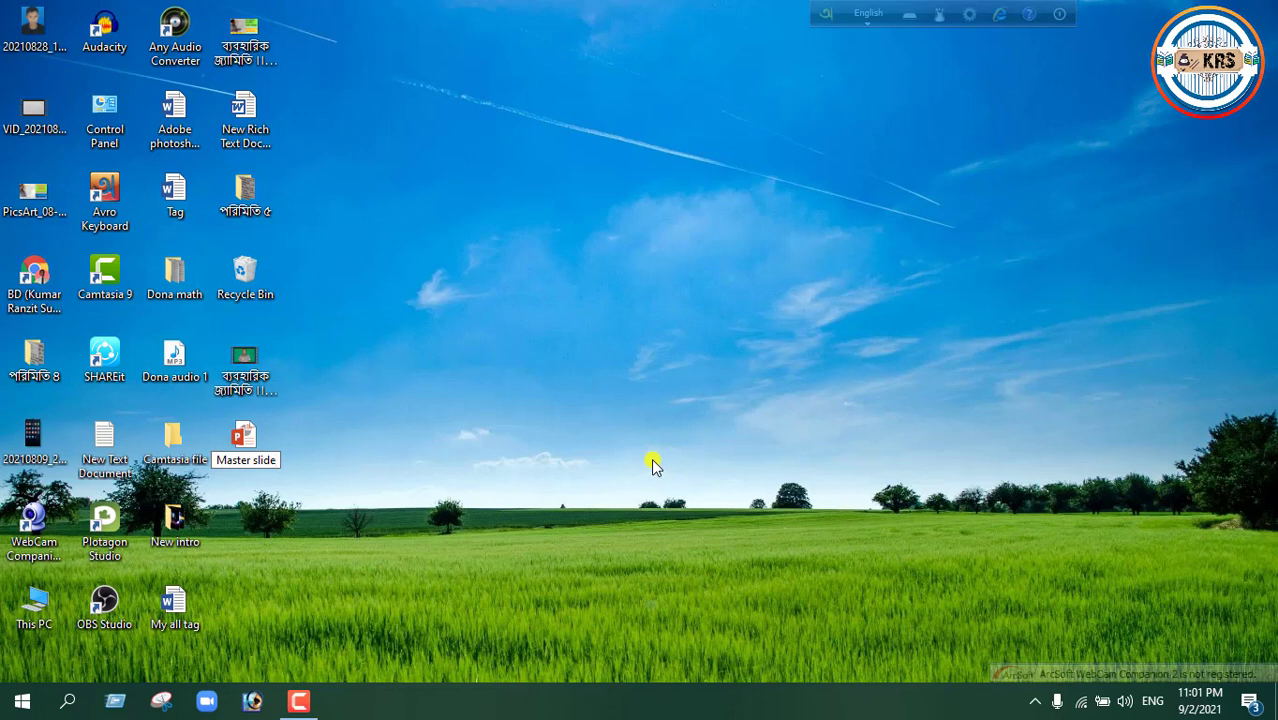
pyautogui.click(642, 465)
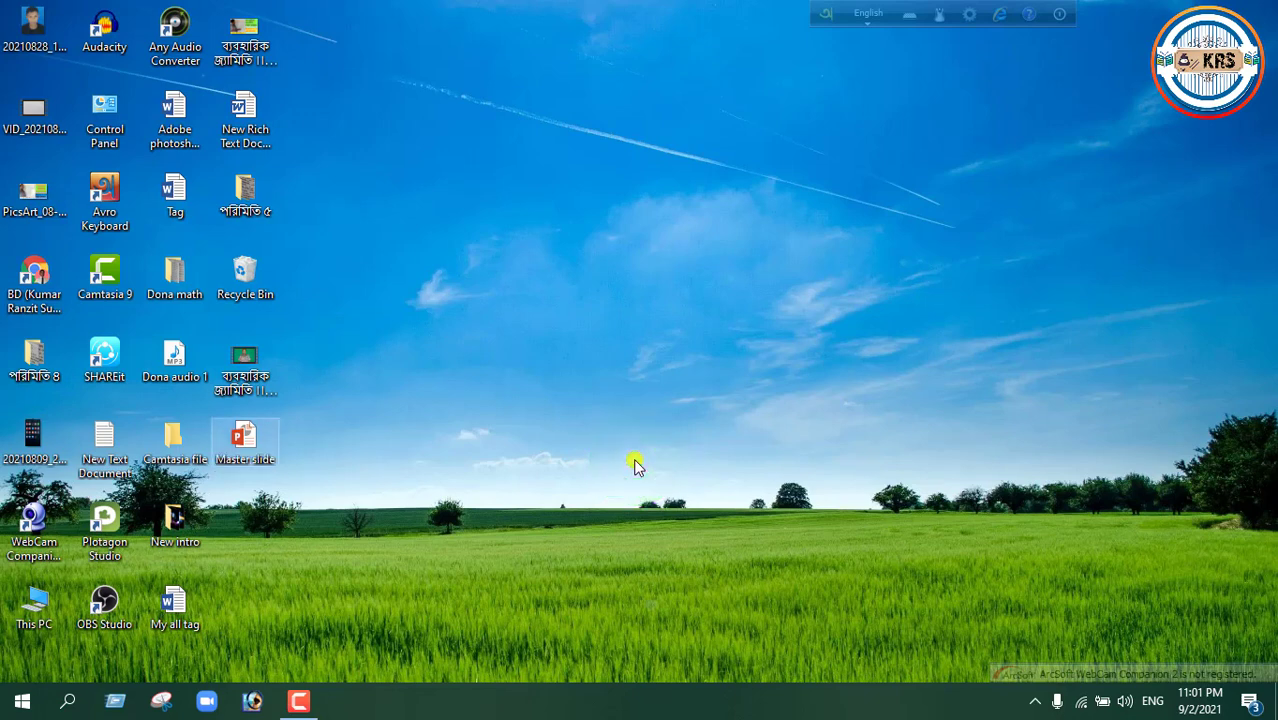
pyautogui.click(259, 438)
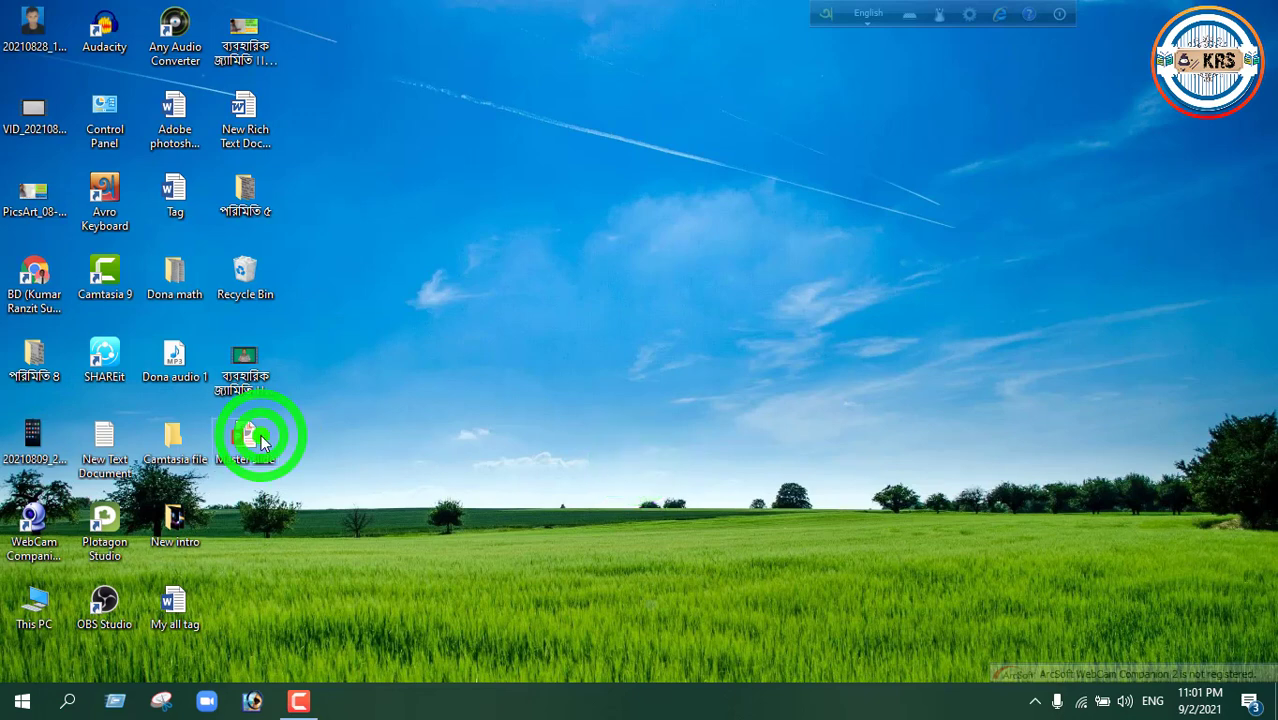
# - Open the Master slide presentation in PowerPoint, dismiss the Camtasia add-in message, and show View options
pyautogui.doubleClick(259, 438)
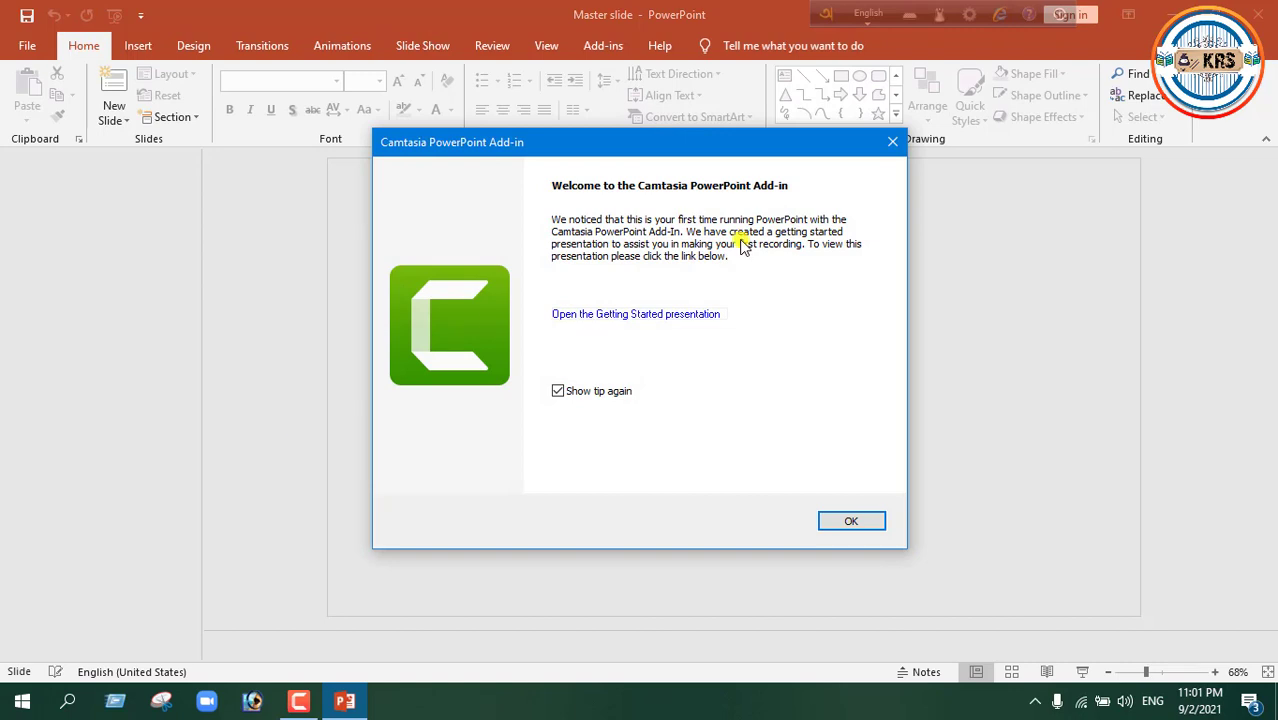
pyautogui.click(892, 141)
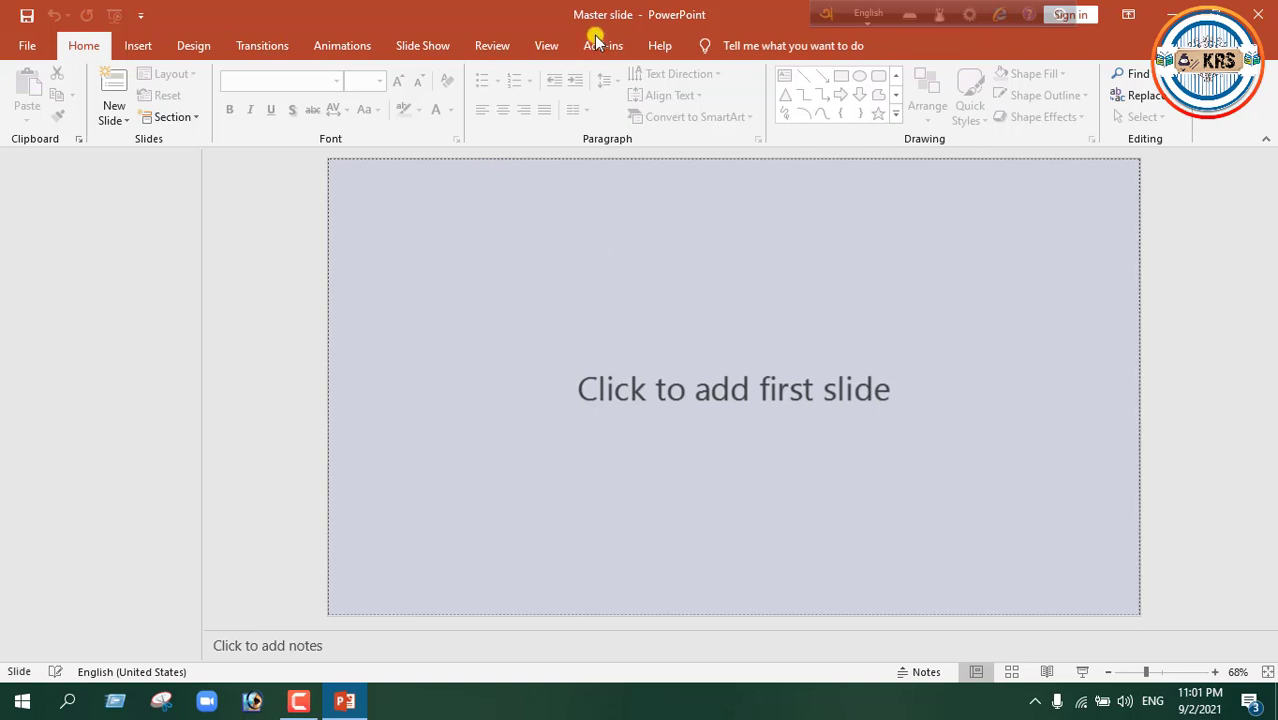
pyautogui.click(545, 45)
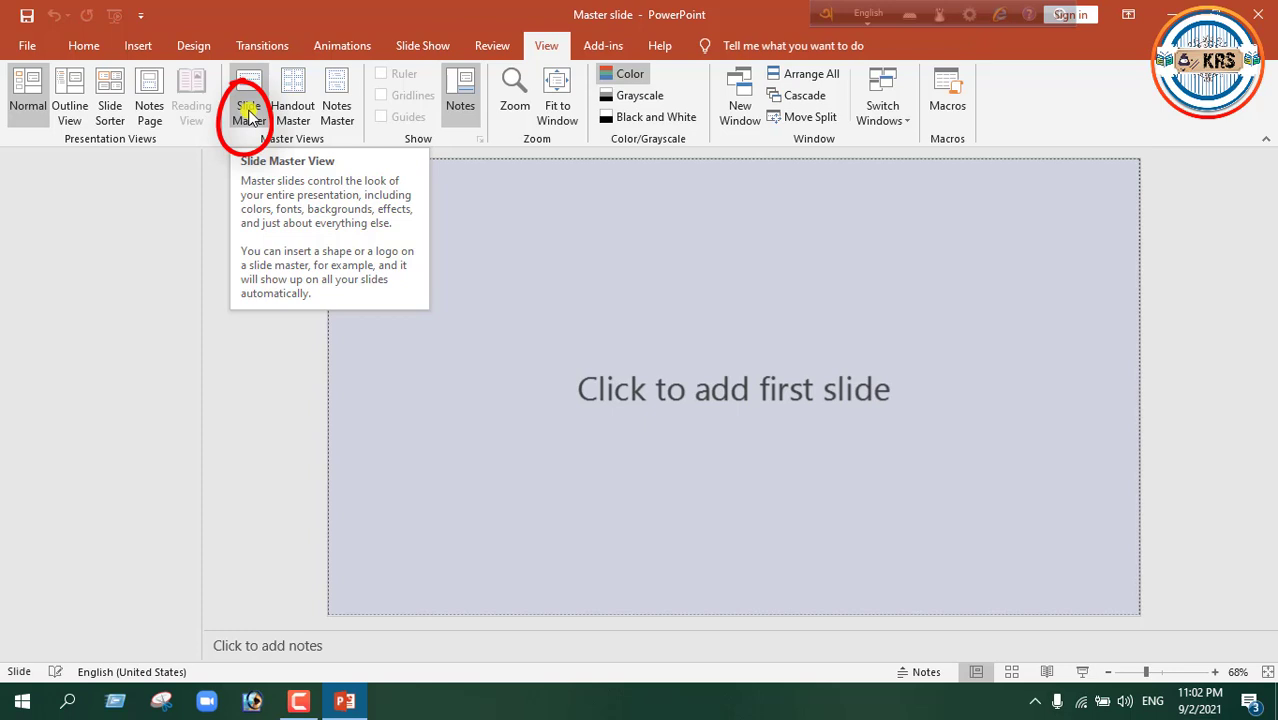
# - Switch to Slide Master view and select the top Office Theme master slide
pyautogui.click(249, 116)
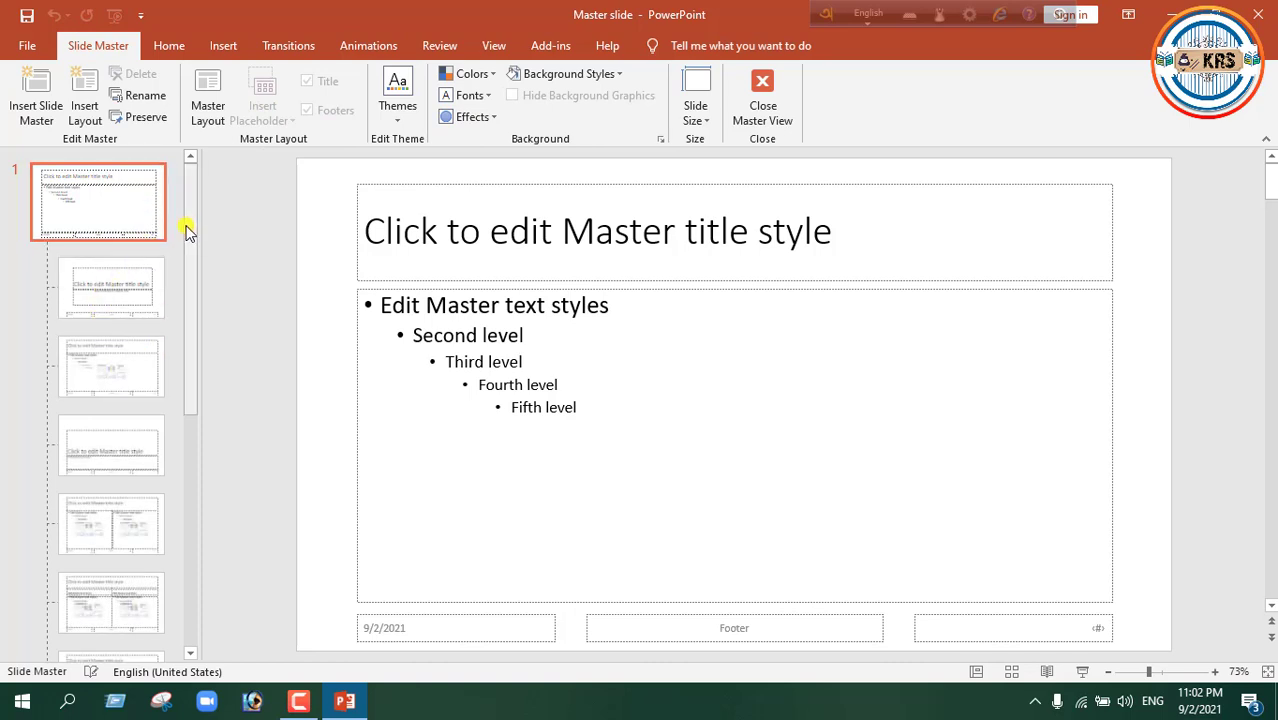
pyautogui.moveTo(185, 228)
pyautogui.mouseDown()
pyautogui.moveTo(187, 307)
pyautogui.moveTo(197, 228)
pyautogui.mouseUp()
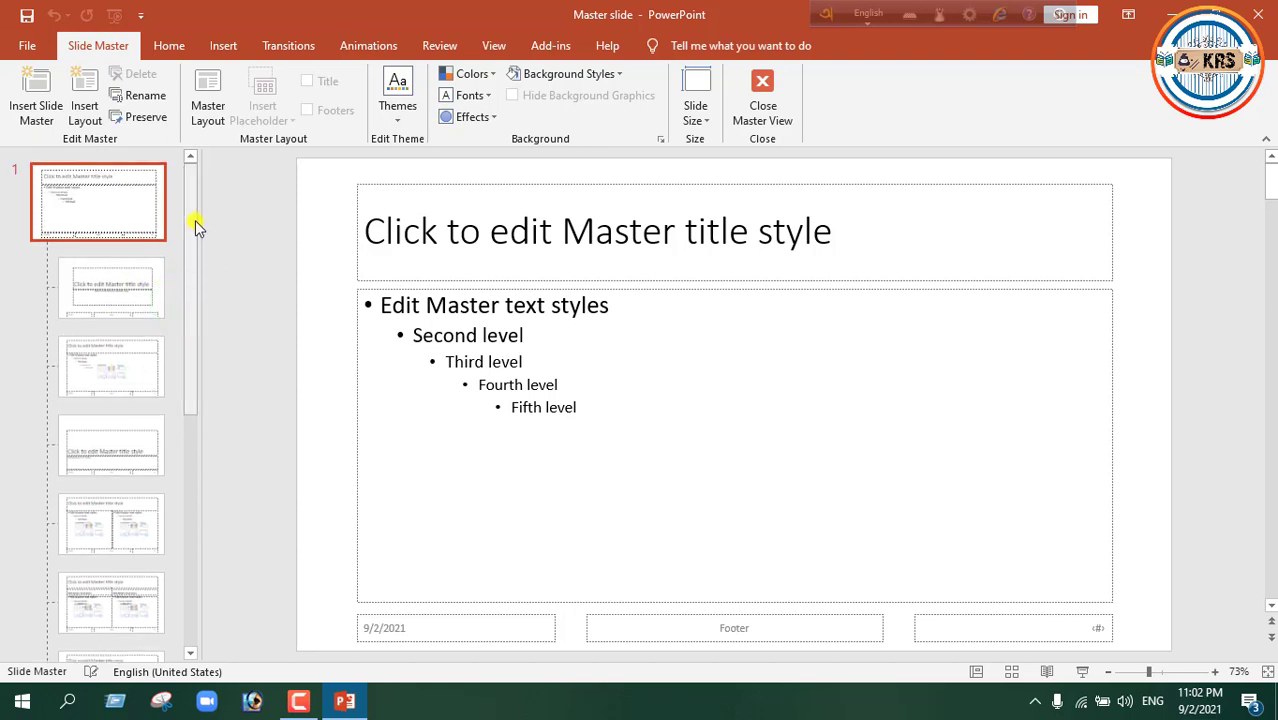
pyautogui.click(94, 218)
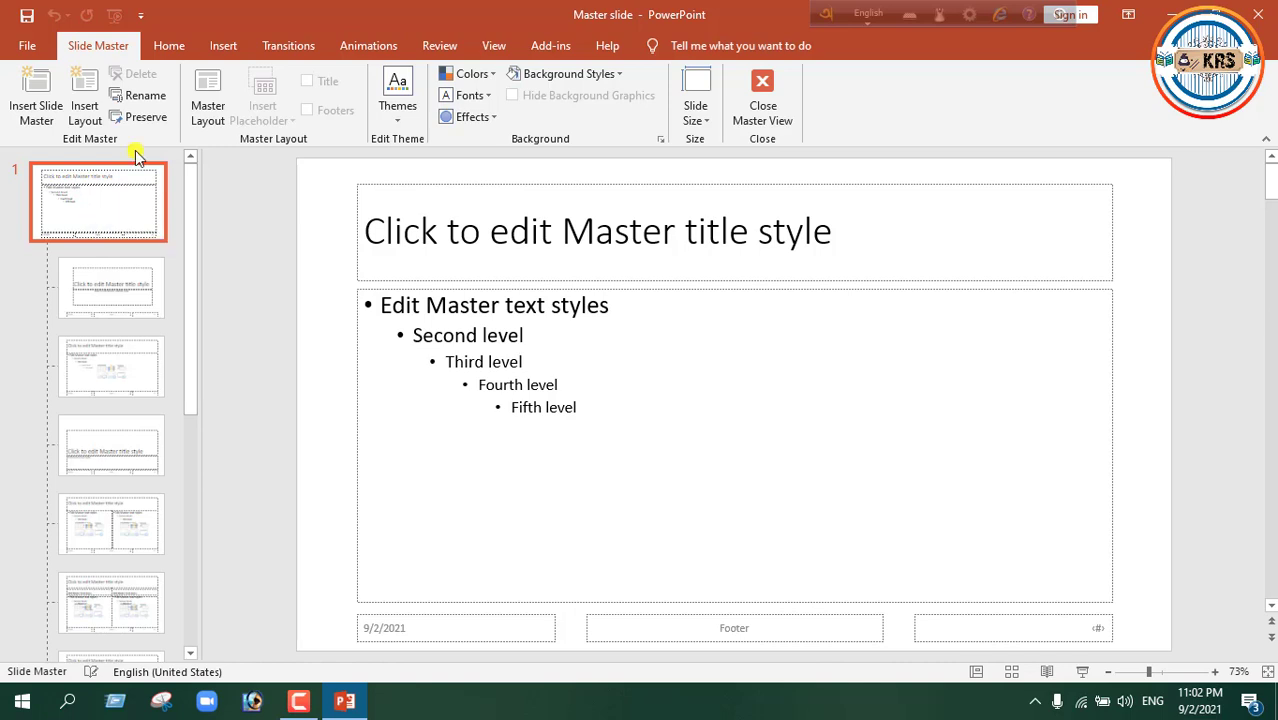
# - Delete the title, body text, date, footer and page-number placeholders from the master slide
pyautogui.click(625, 187)
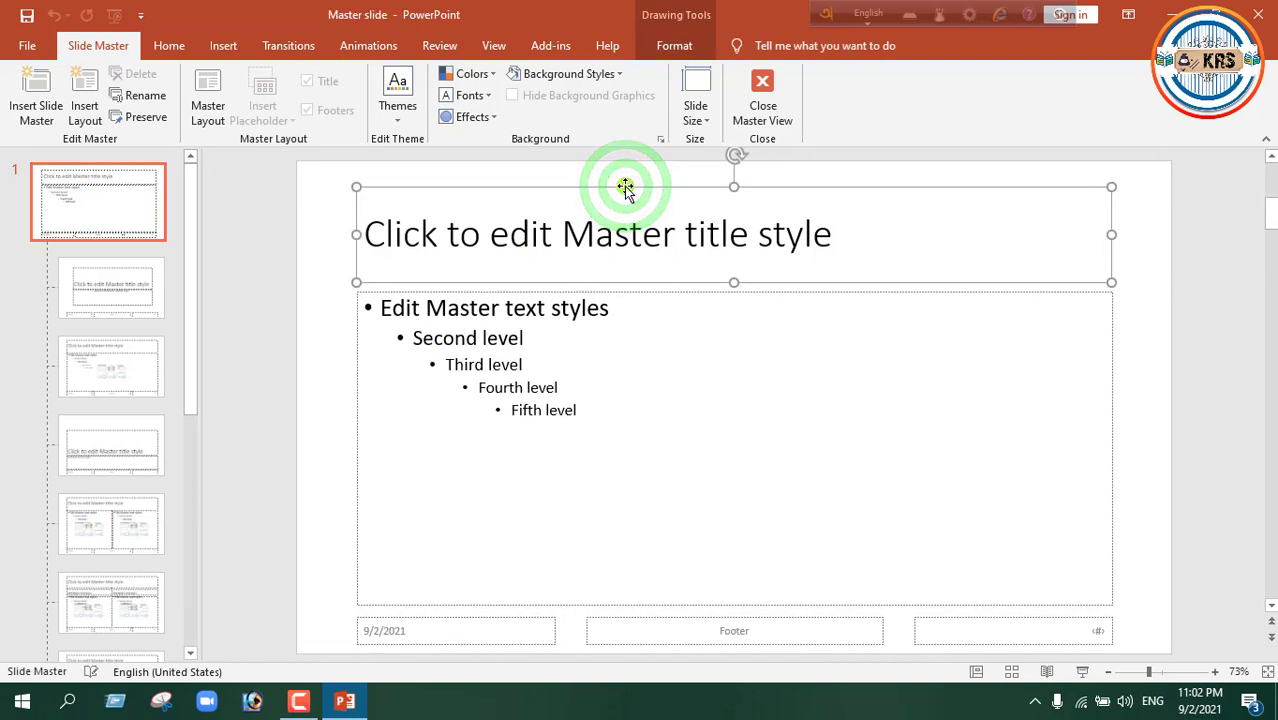
pyautogui.press('Delete')
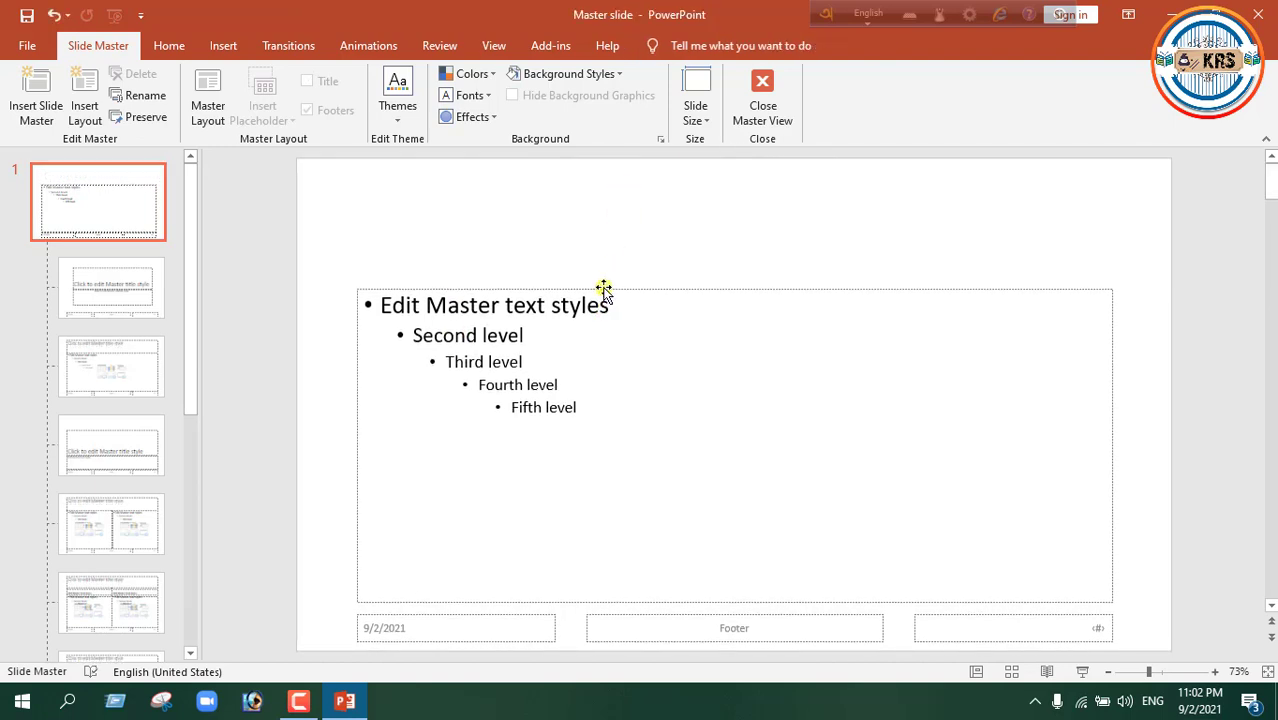
pyautogui.click(604, 287)
pyautogui.press('Delete')
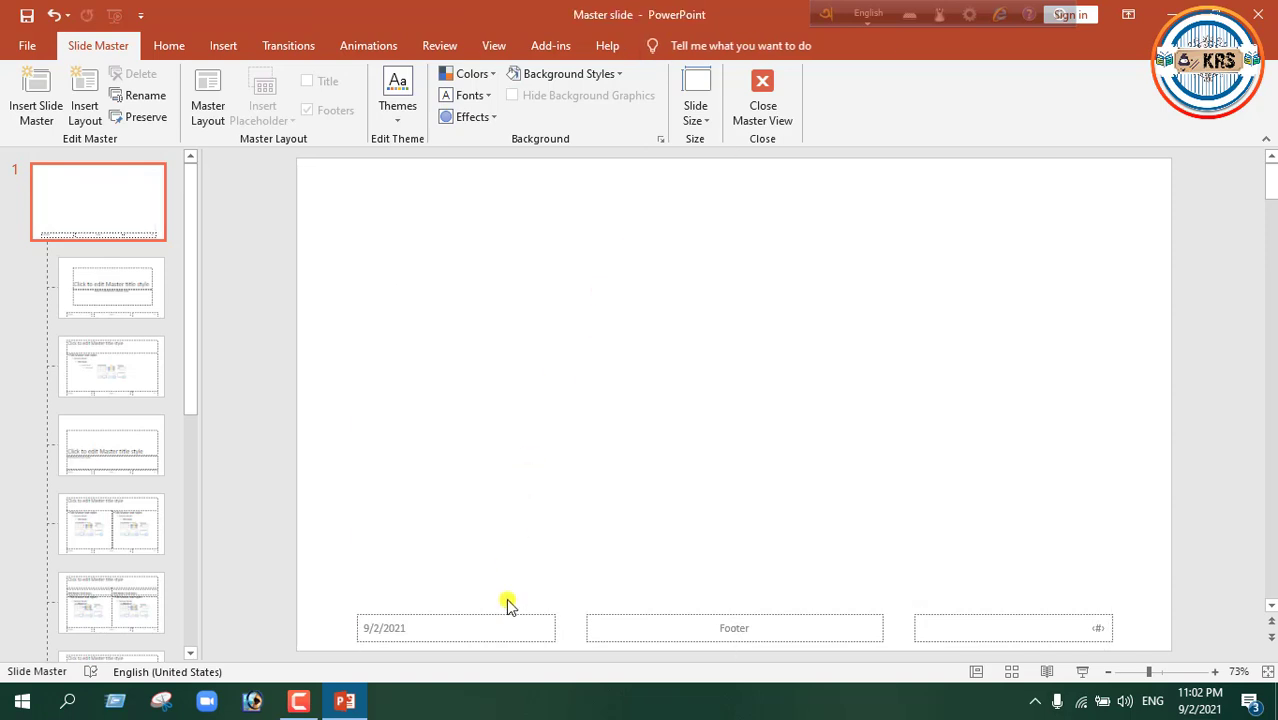
pyautogui.click(510, 614)
pyautogui.press('Delete')
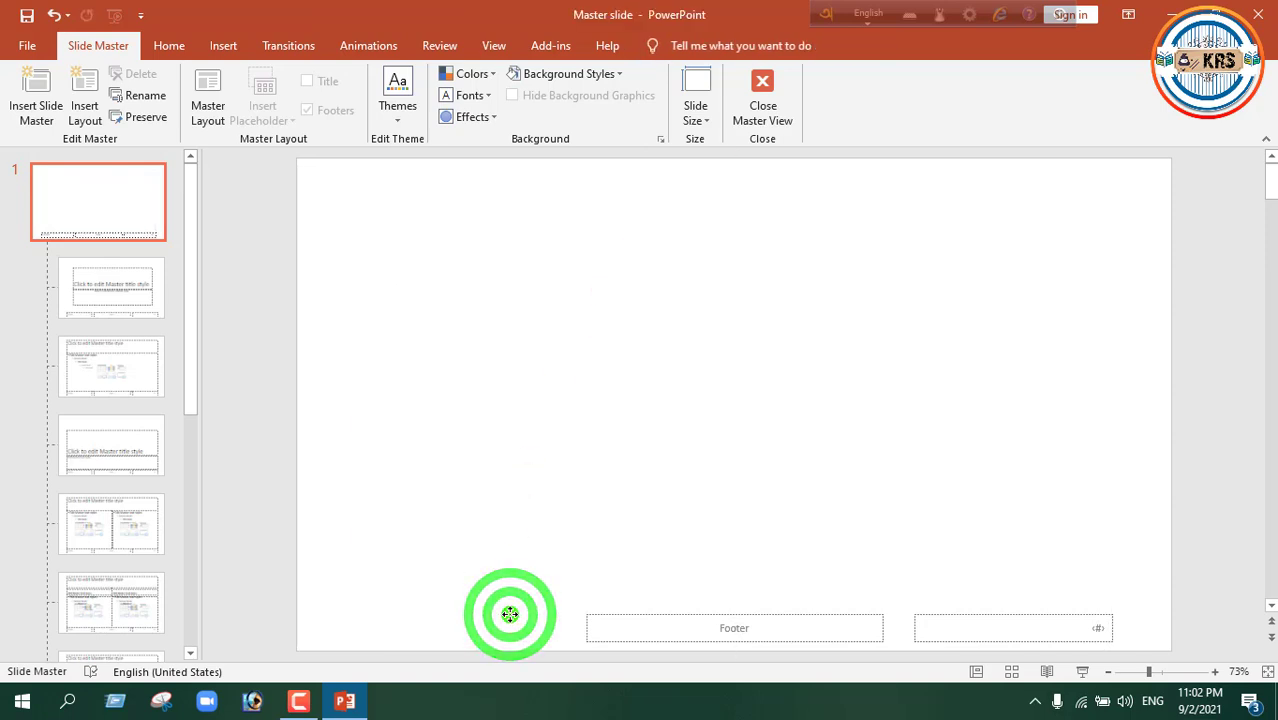
pyautogui.click(785, 615)
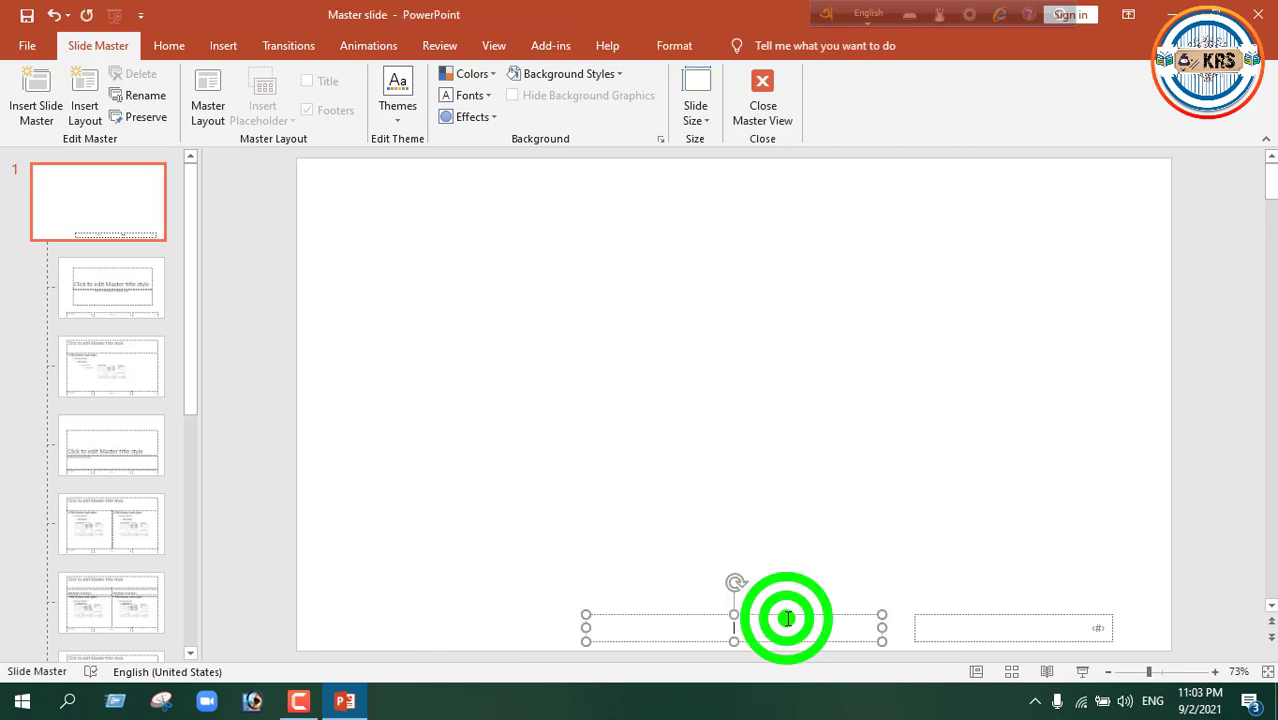
pyautogui.press('Delete')
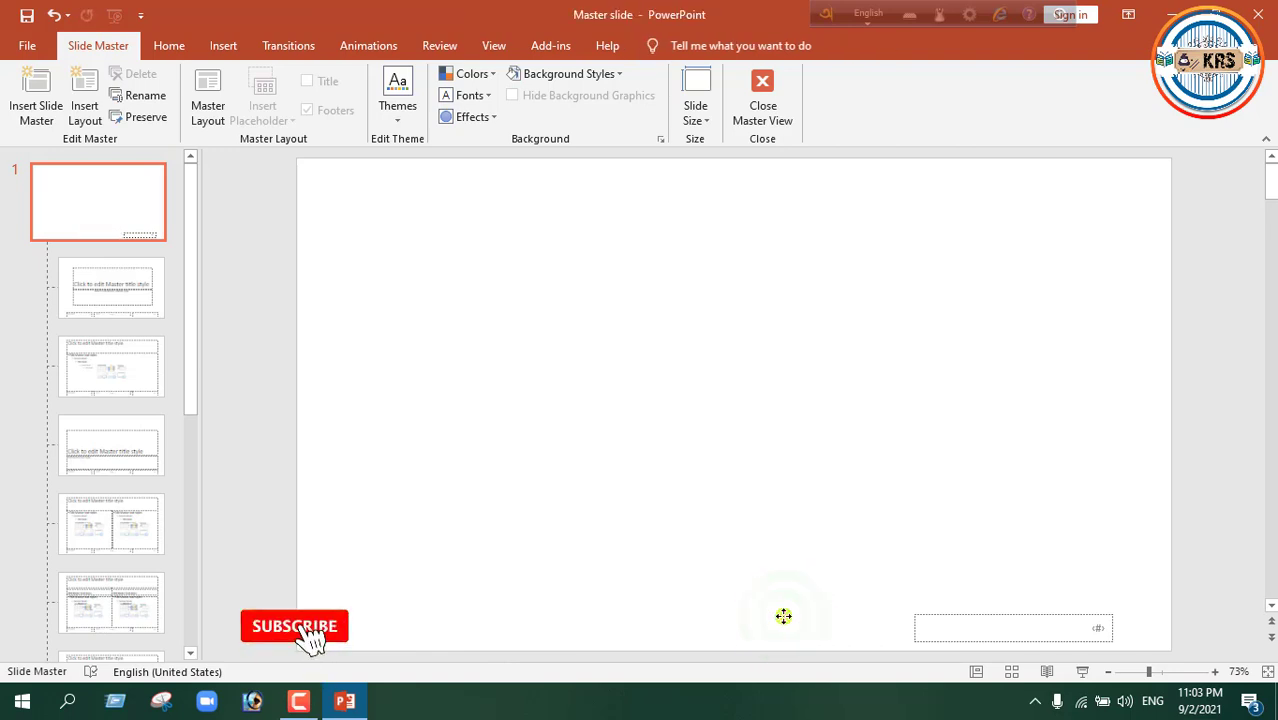
pyautogui.click(968, 614)
pyautogui.press('Delete')
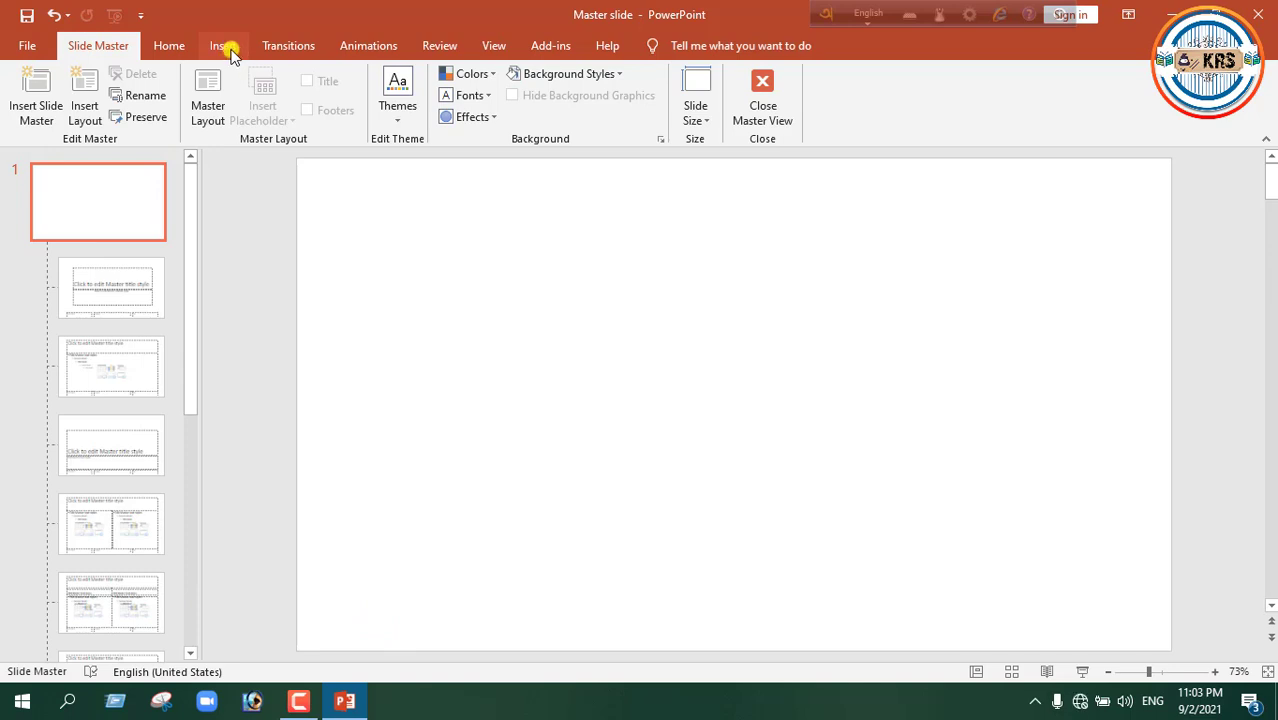
# - Draw a blue rectangle spanning the entire master slide from corner to corner
pyautogui.click(229, 50)
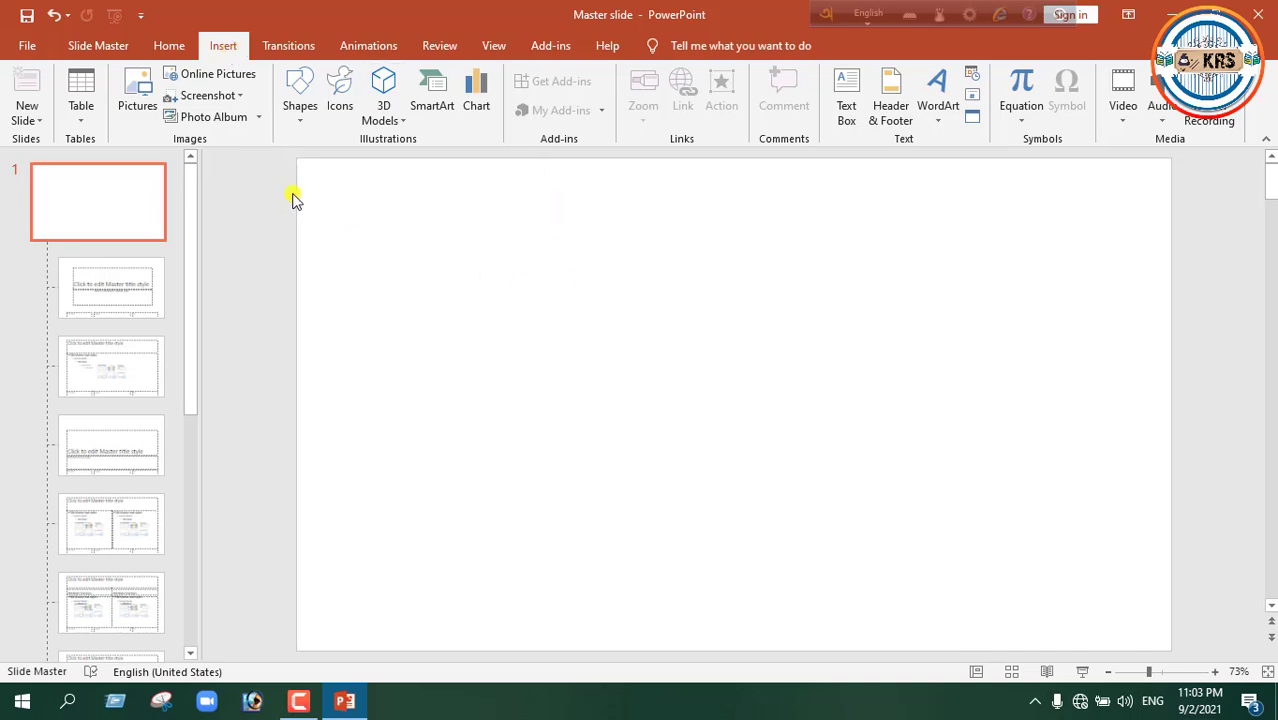
pyautogui.click(300, 112)
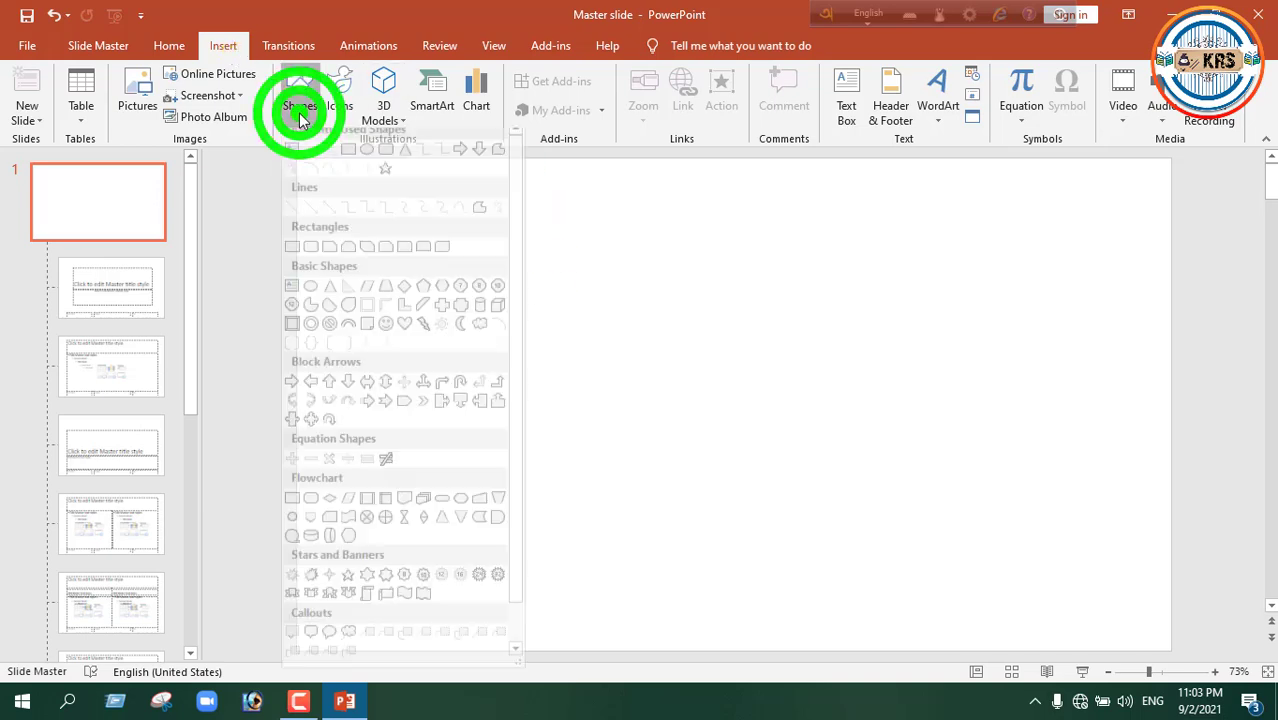
pyautogui.click(350, 165)
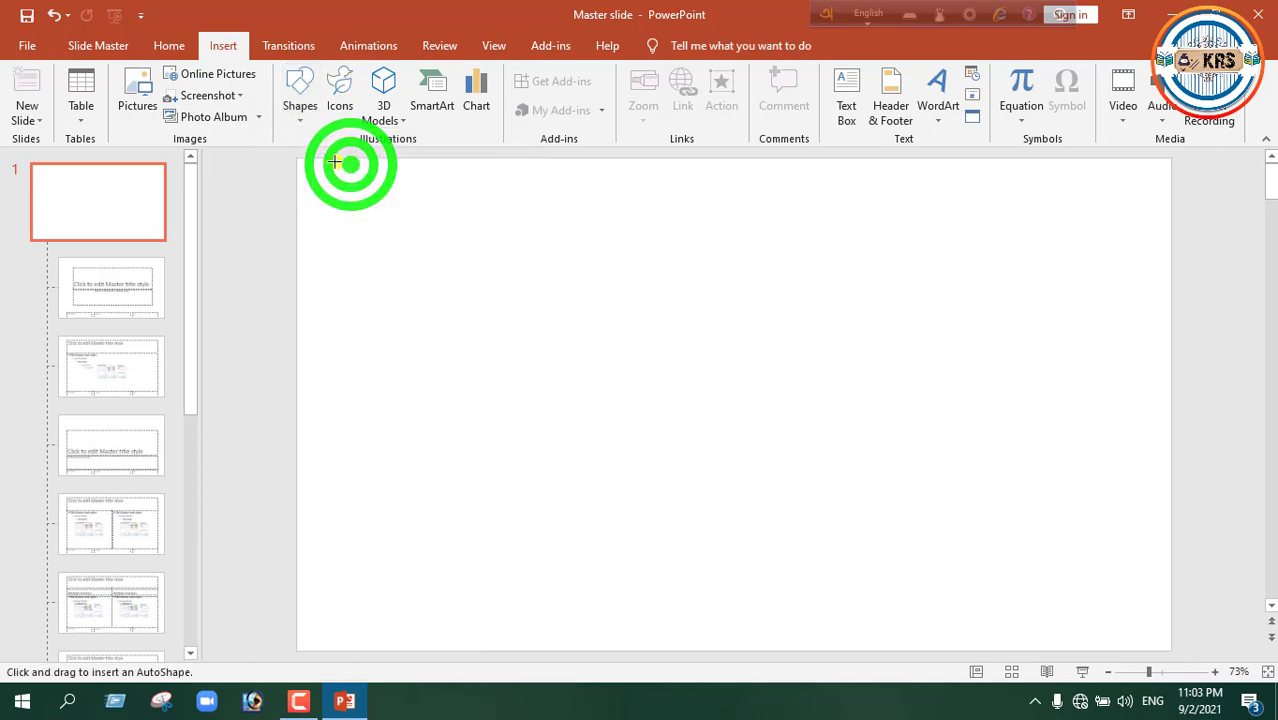
pyautogui.moveTo(300, 160)
pyautogui.mouseDown()
pyautogui.moveTo(1078, 585)
pyautogui.moveTo(1207, 619)
pyautogui.moveTo(1155, 650)
pyautogui.moveTo(1172, 648)
pyautogui.mouseUp()
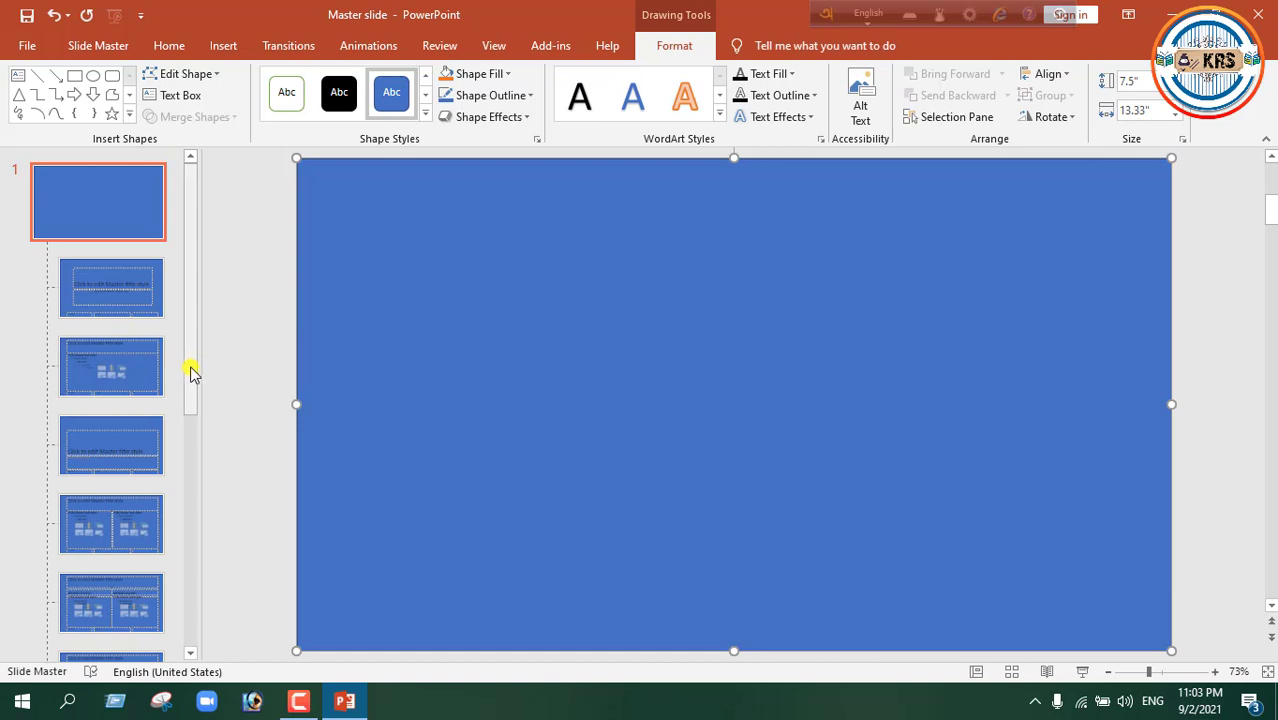
pyautogui.moveTo(192, 373); pyautogui.dragTo(192, 320)
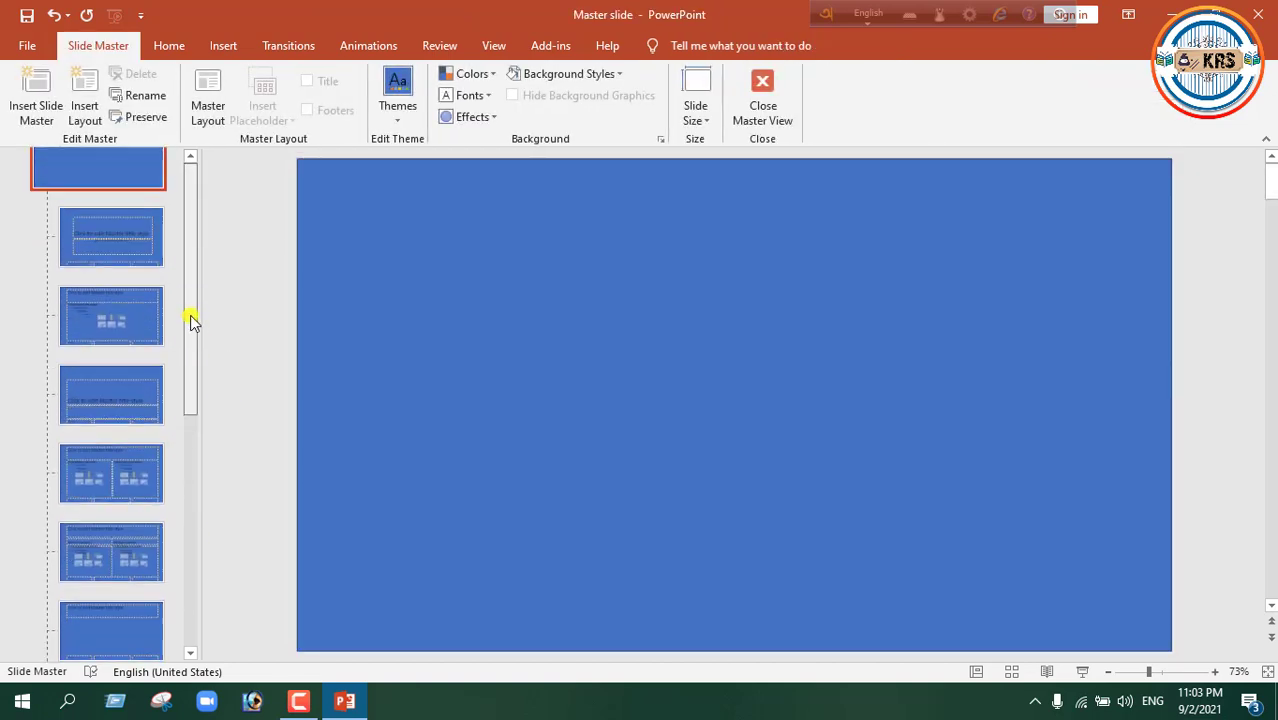
pyautogui.scroll(1, 192, 320)
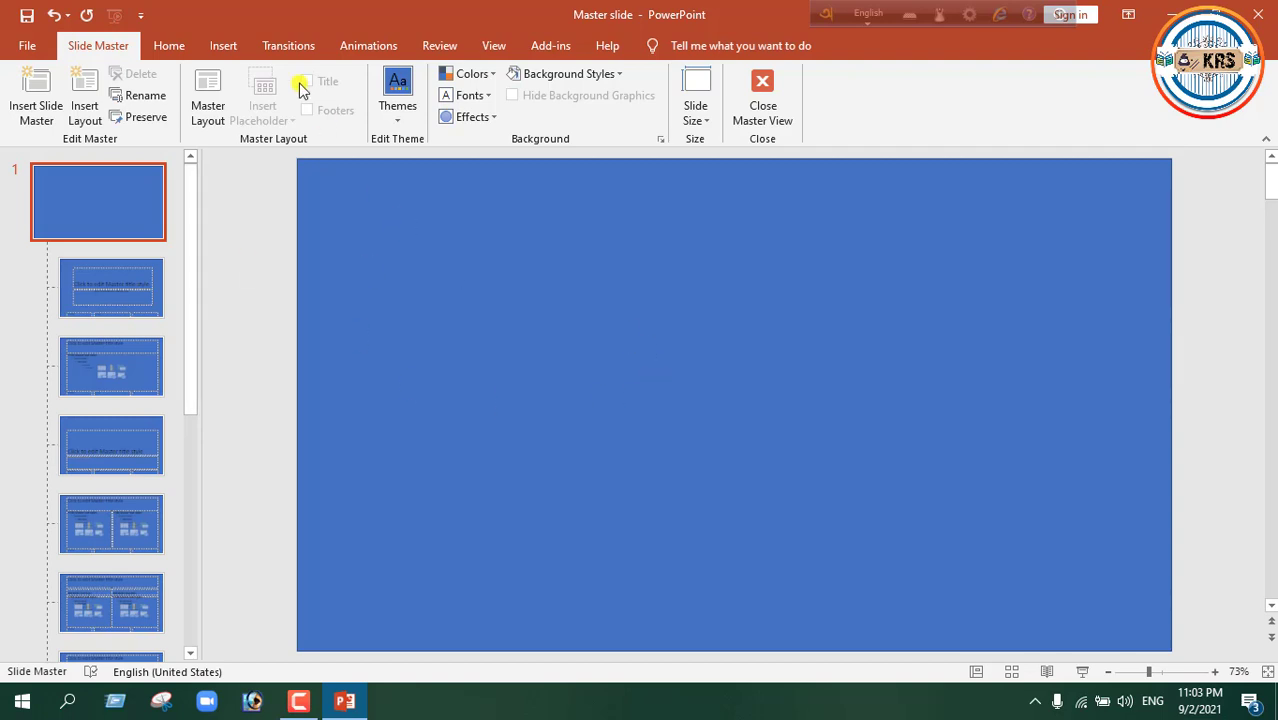
# - Insert the thumbnail picture from the Desktop onto the master slide
pyautogui.click(225, 45)
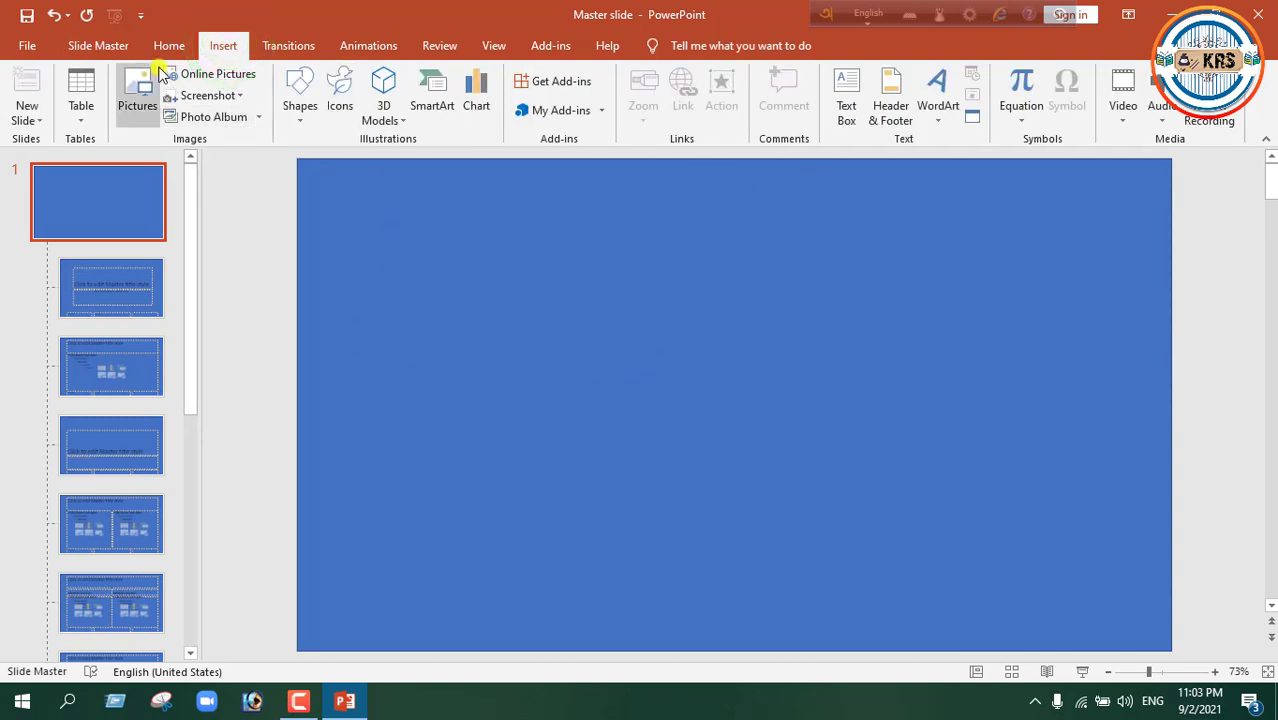
pyautogui.click(128, 110)
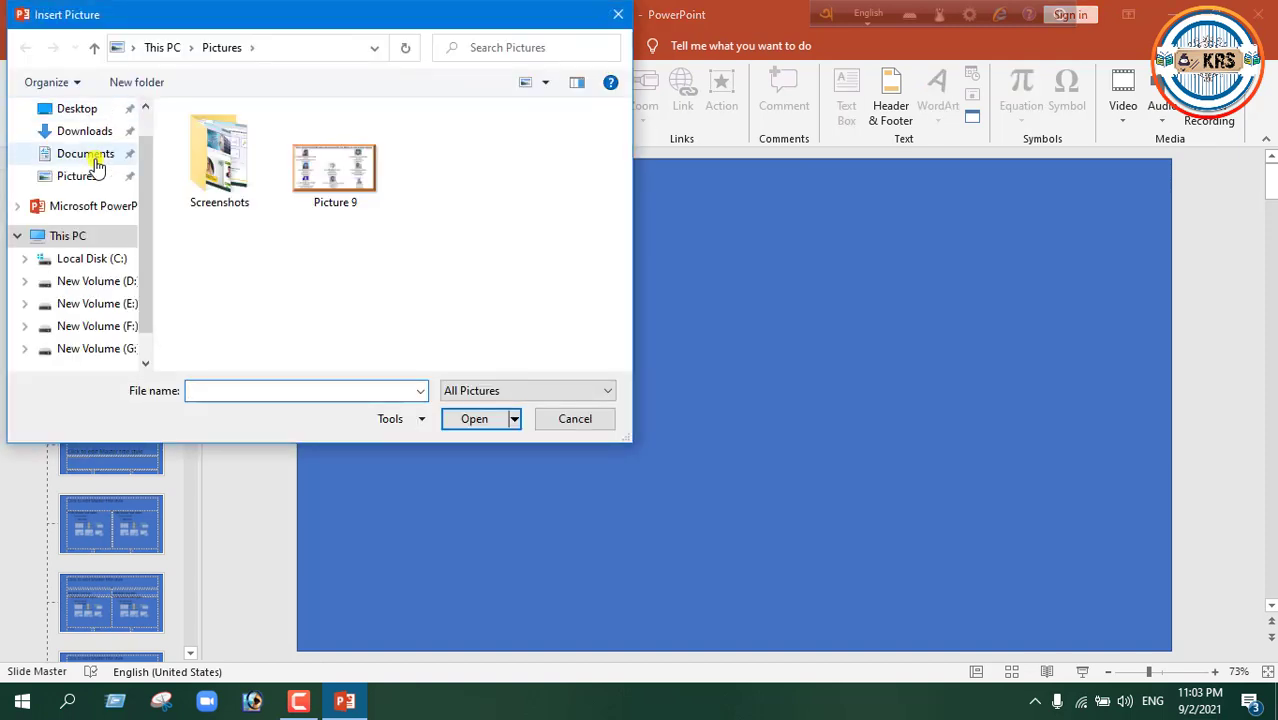
pyautogui.click(90, 110)
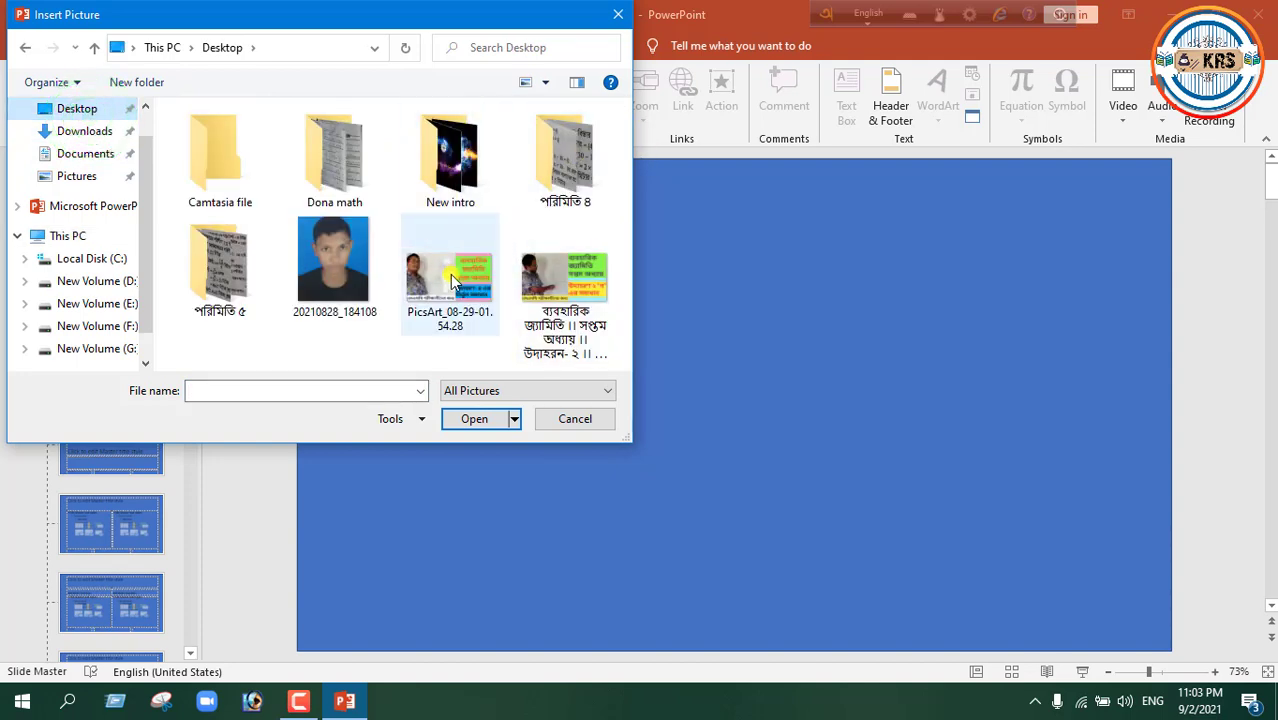
pyautogui.doubleClick(537, 297)
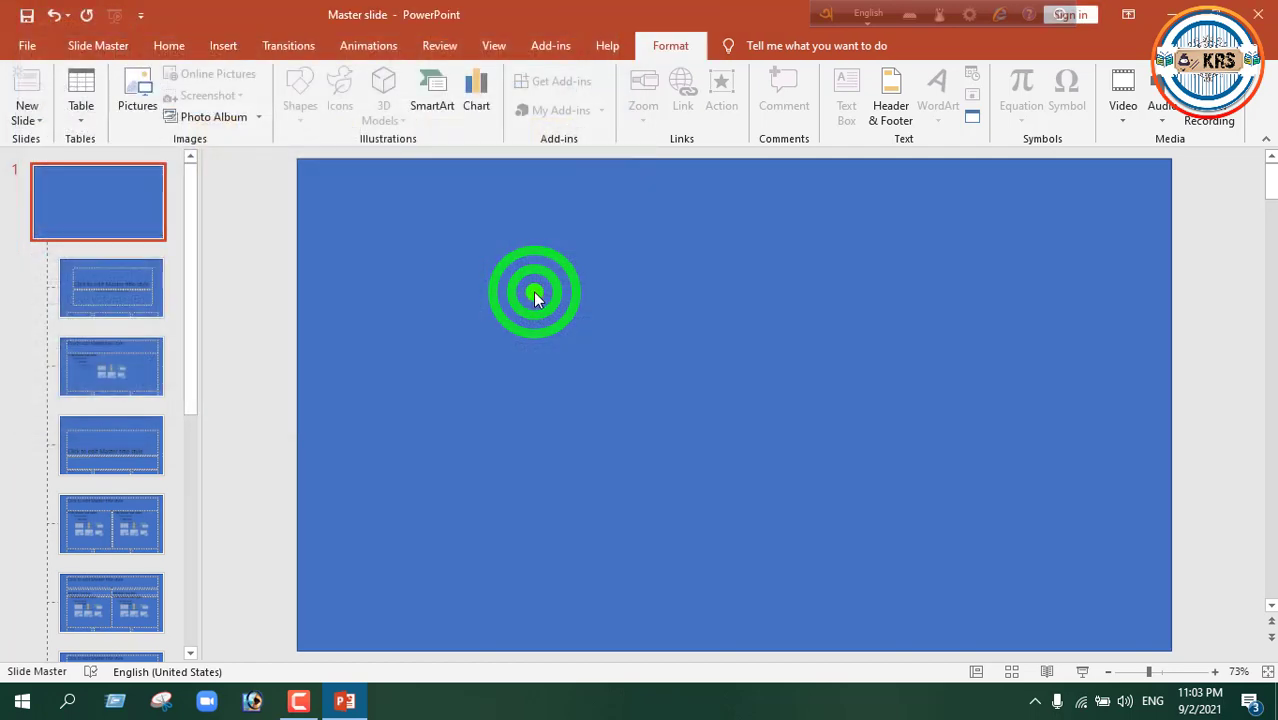
# - Shrink the picture to a small thumbnail and place it in the top-left corner
pyautogui.click(437, 205)
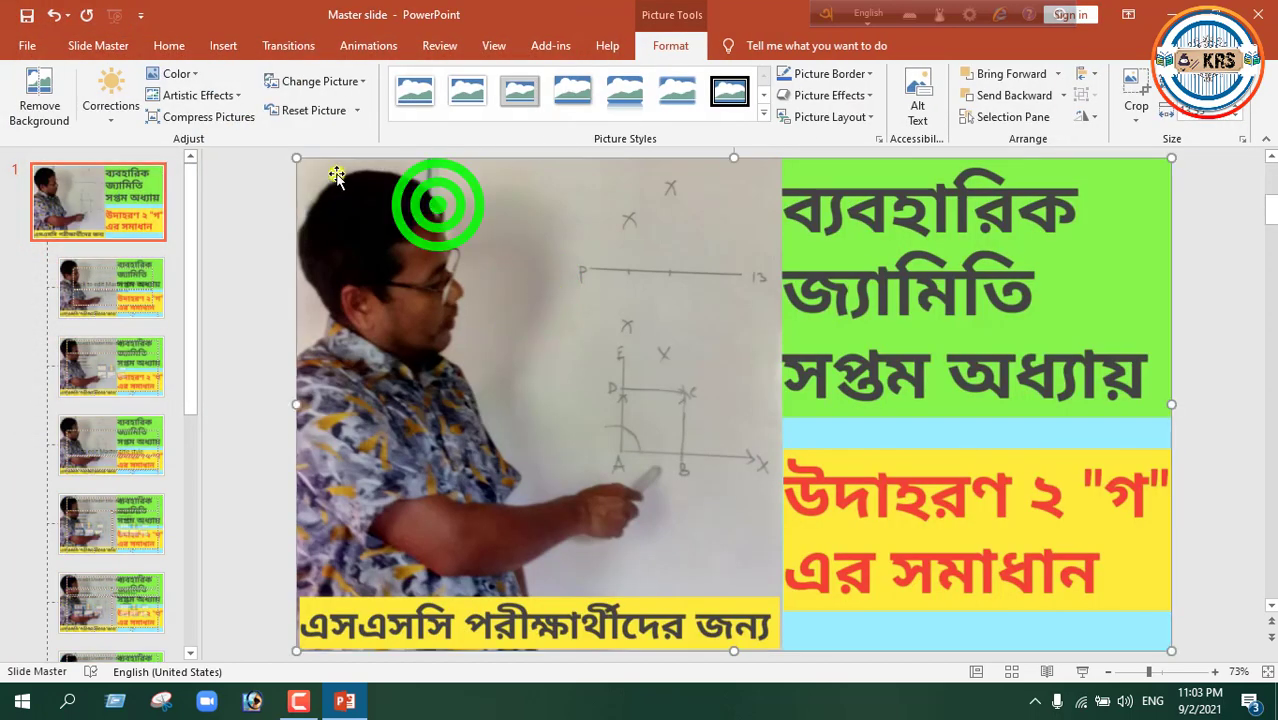
pyautogui.moveTo(298, 160); pyautogui.dragTo(812, 416)
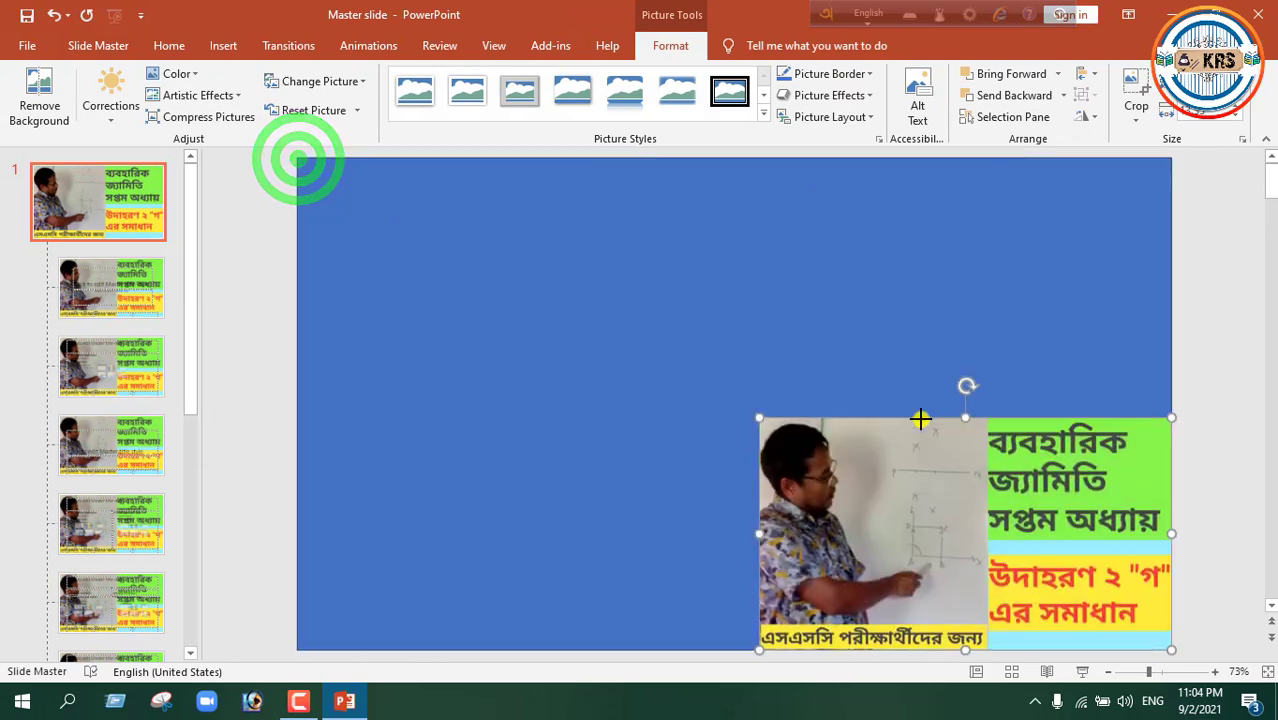
pyautogui.moveTo(970, 508)
pyautogui.mouseDown()
pyautogui.moveTo(496, 267)
pyautogui.moveTo(508, 250)
pyautogui.mouseUp()
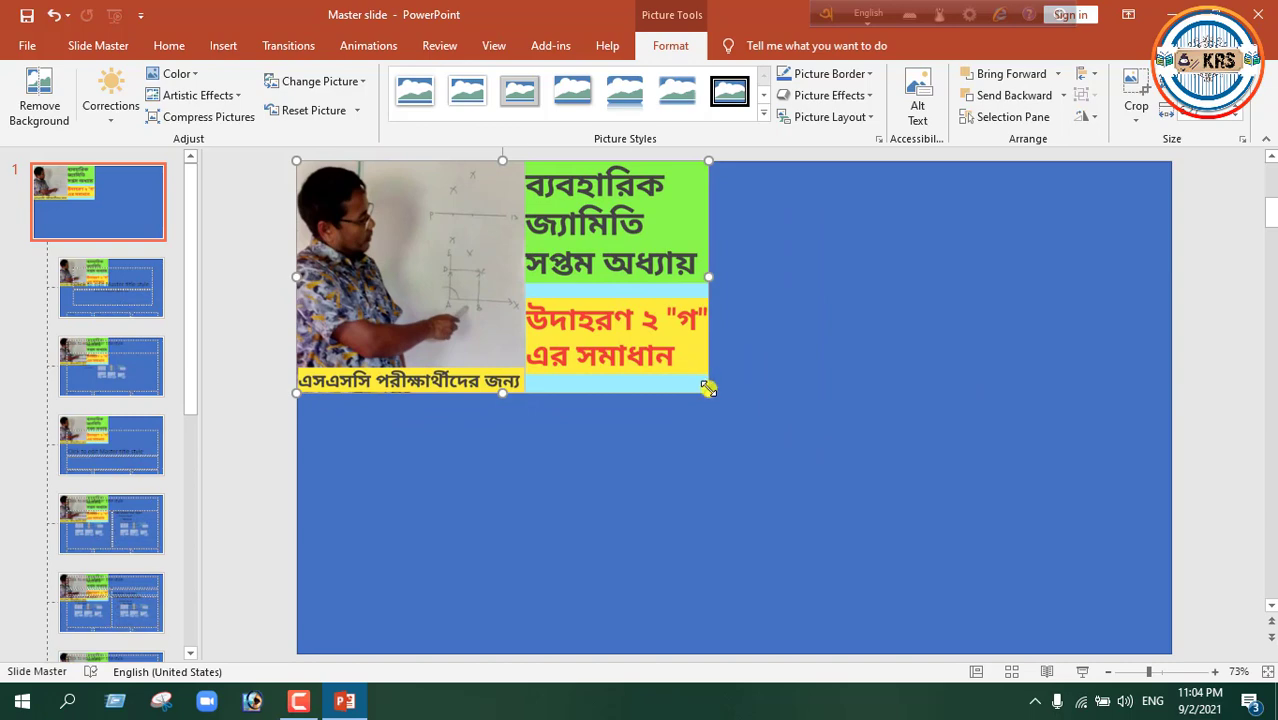
pyautogui.moveTo(708, 393); pyautogui.dragTo(570, 315)
pyautogui.click(675, 452)
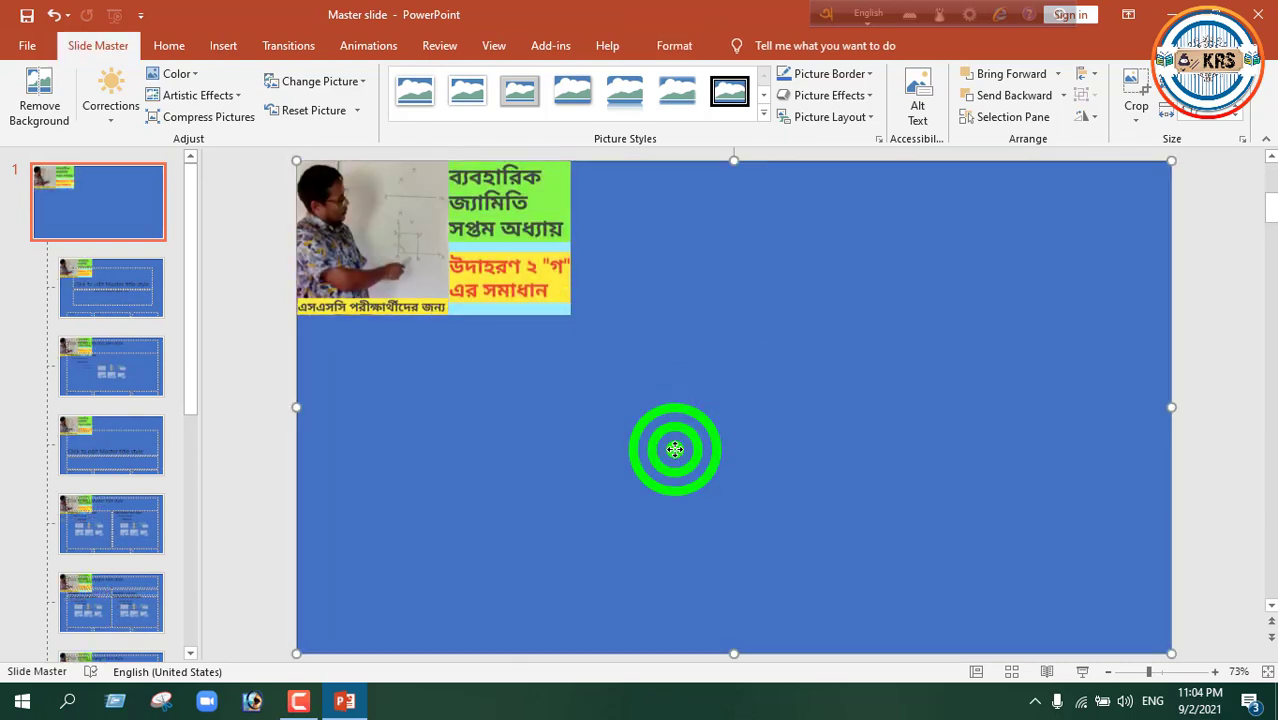
# - Draw a text box across the slide's middle with NikoshBAN font at 44 pt
pyautogui.click(224, 50)
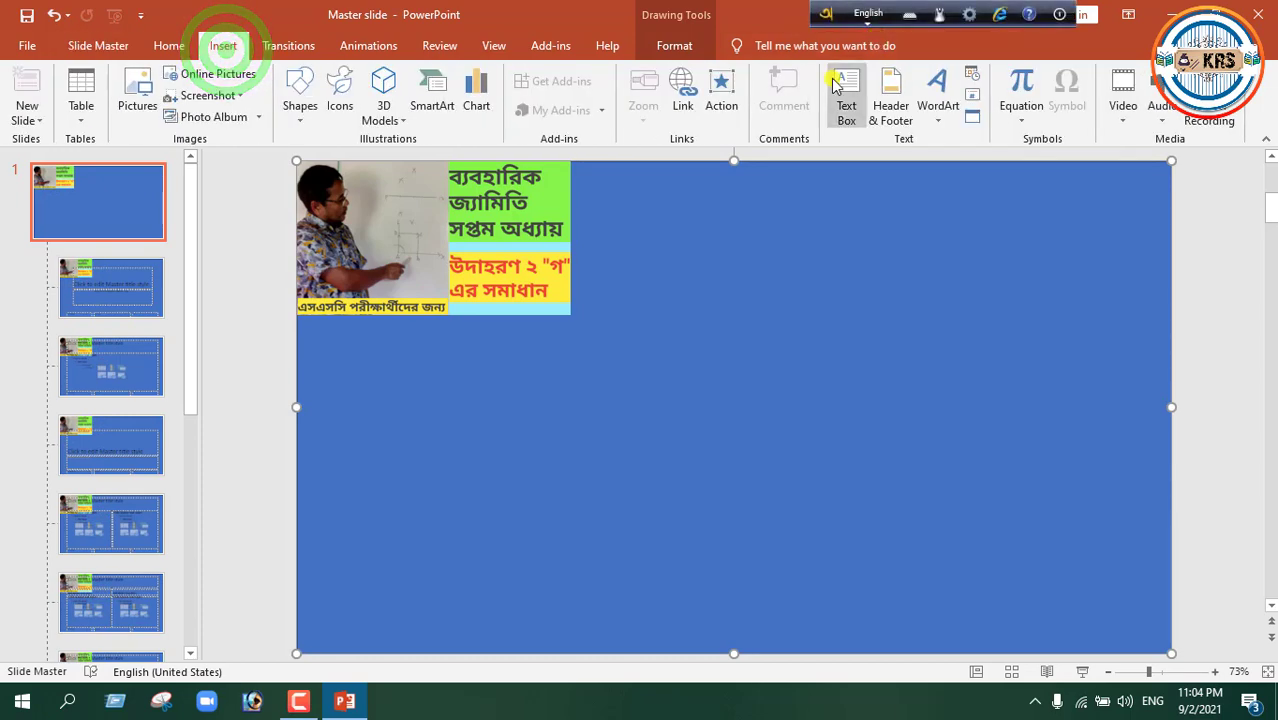
pyautogui.click(842, 88)
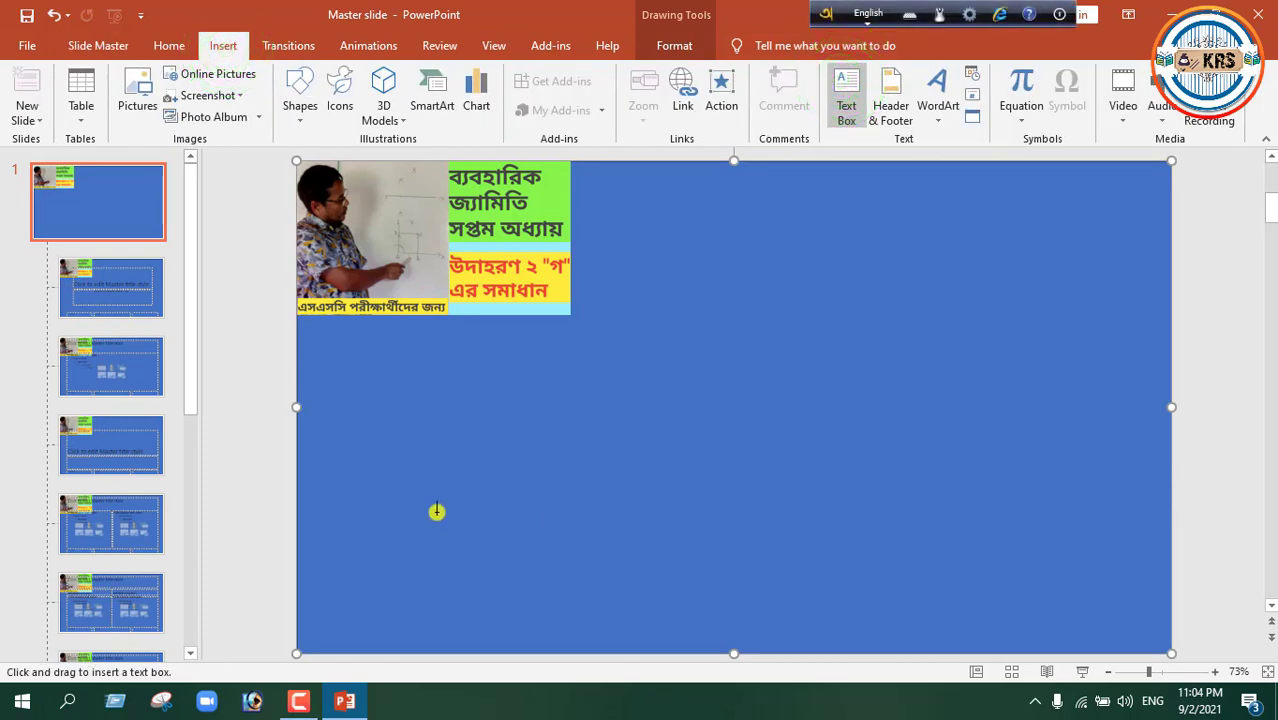
pyautogui.moveTo(424, 428); pyautogui.dragTo(1035, 533)
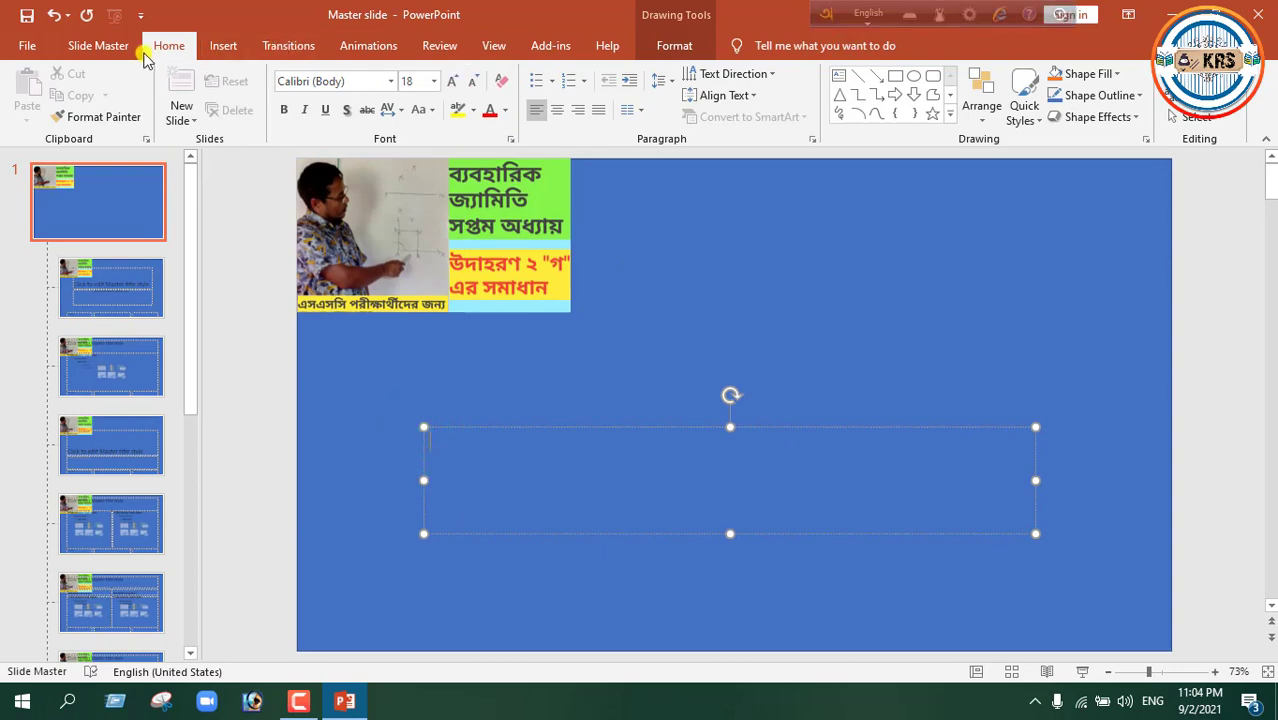
pyautogui.click(391, 81)
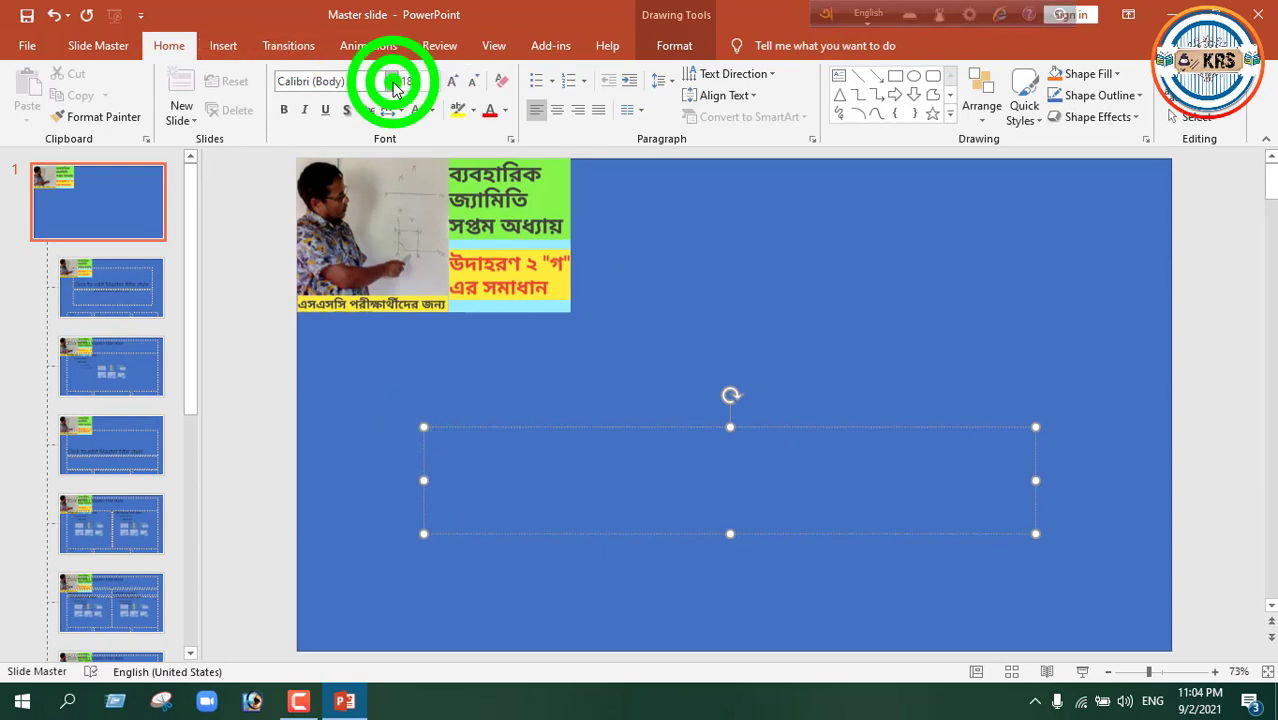
pyautogui.moveTo(531, 150)
pyautogui.mouseDown()
pyautogui.moveTo(528, 479)
pyautogui.moveTo(534, 387)
pyautogui.mouseUp()
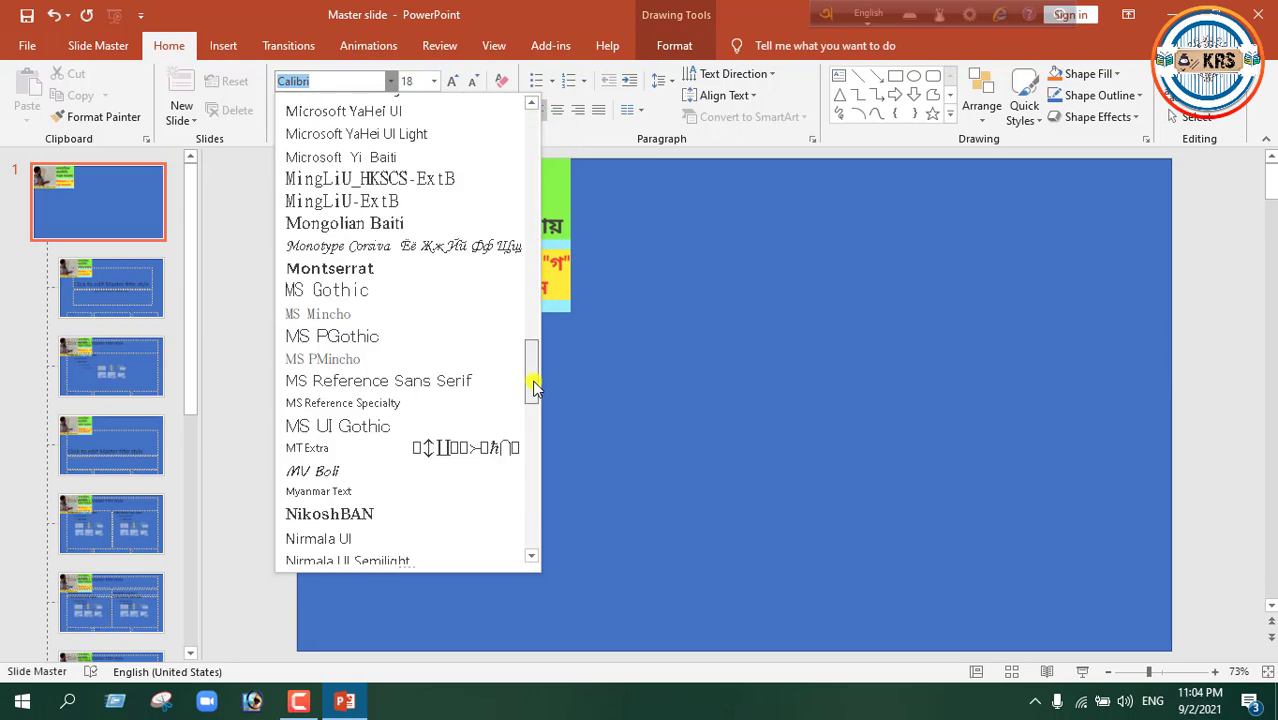
pyautogui.click(379, 514)
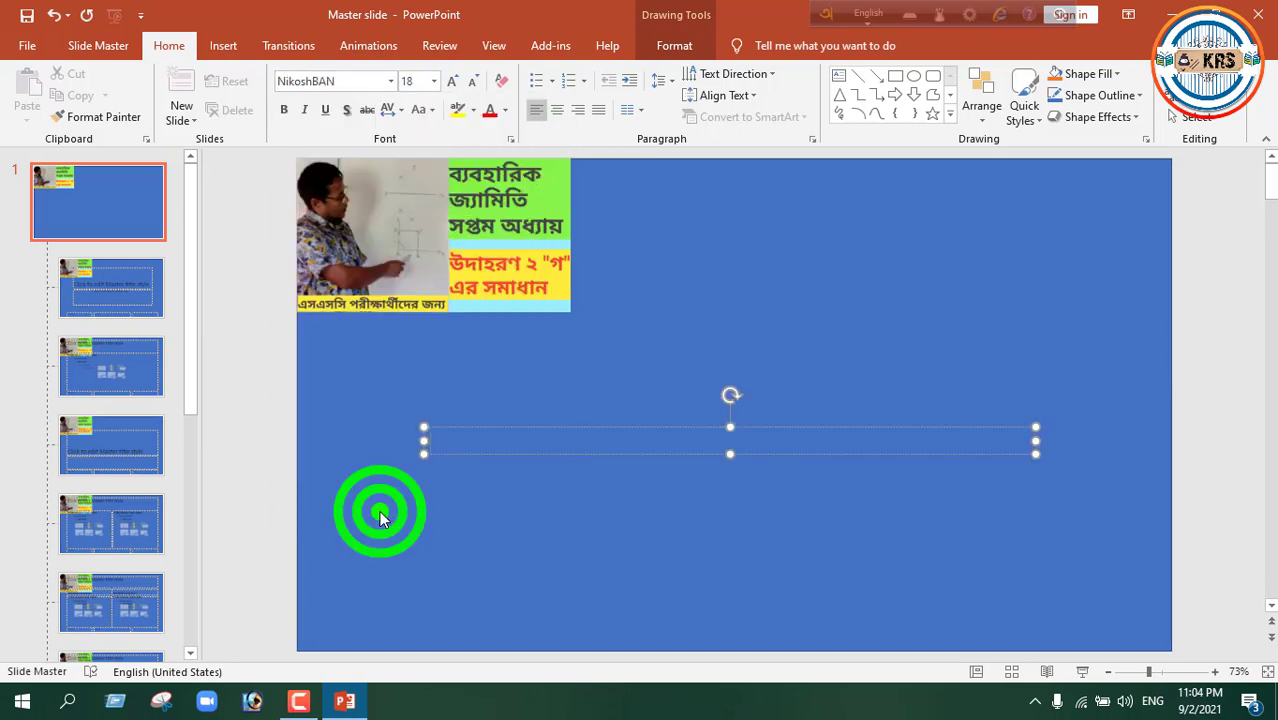
pyautogui.click(453, 81)
pyautogui.click(453, 81)
pyautogui.click(453, 81)
pyautogui.click(453, 81)
pyautogui.click(453, 81)
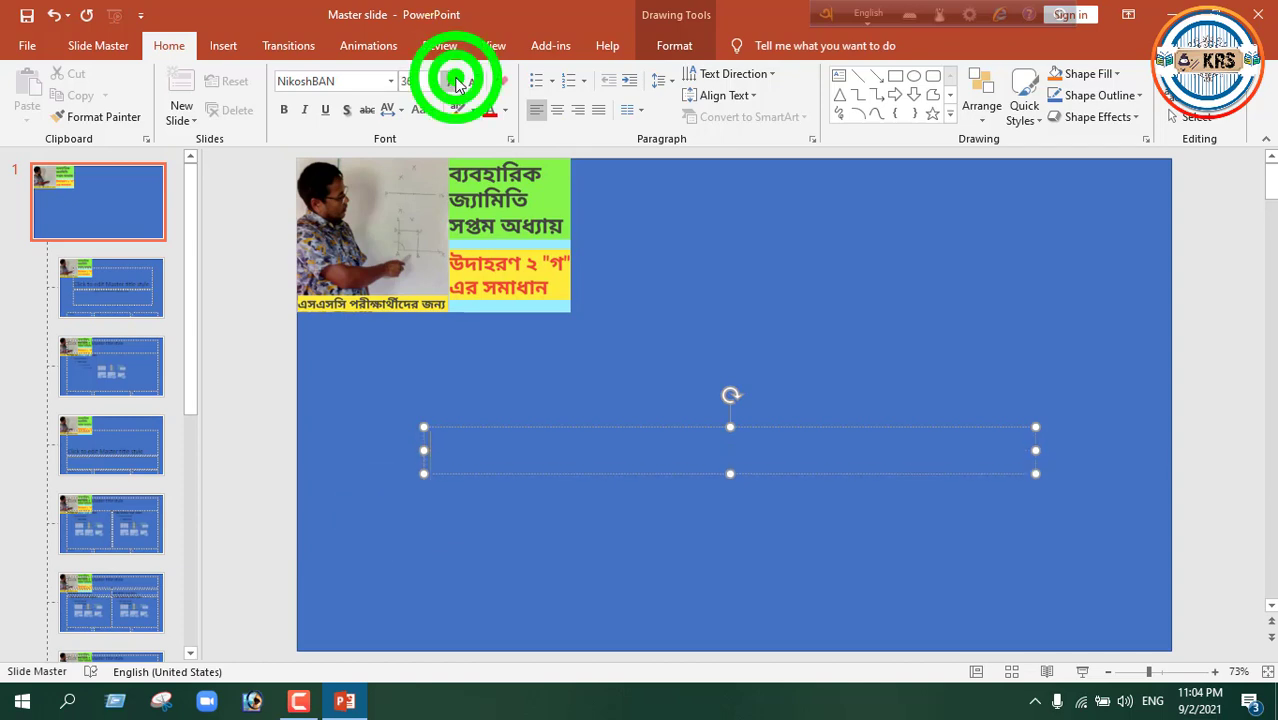
pyautogui.click(453, 81)
pyautogui.click(453, 81)
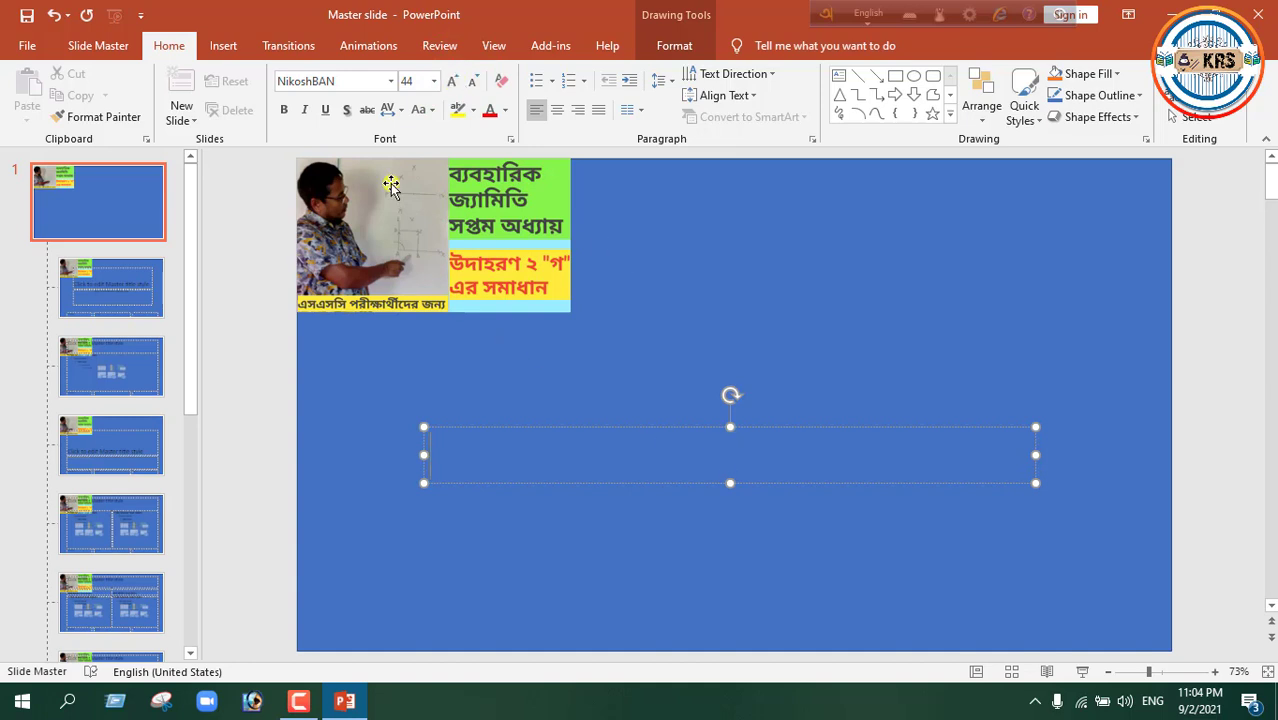
# - Switch input to Bengali and type 'মাষ্টার স্লাইড' into the text box
pyautogui.click(862, 15)
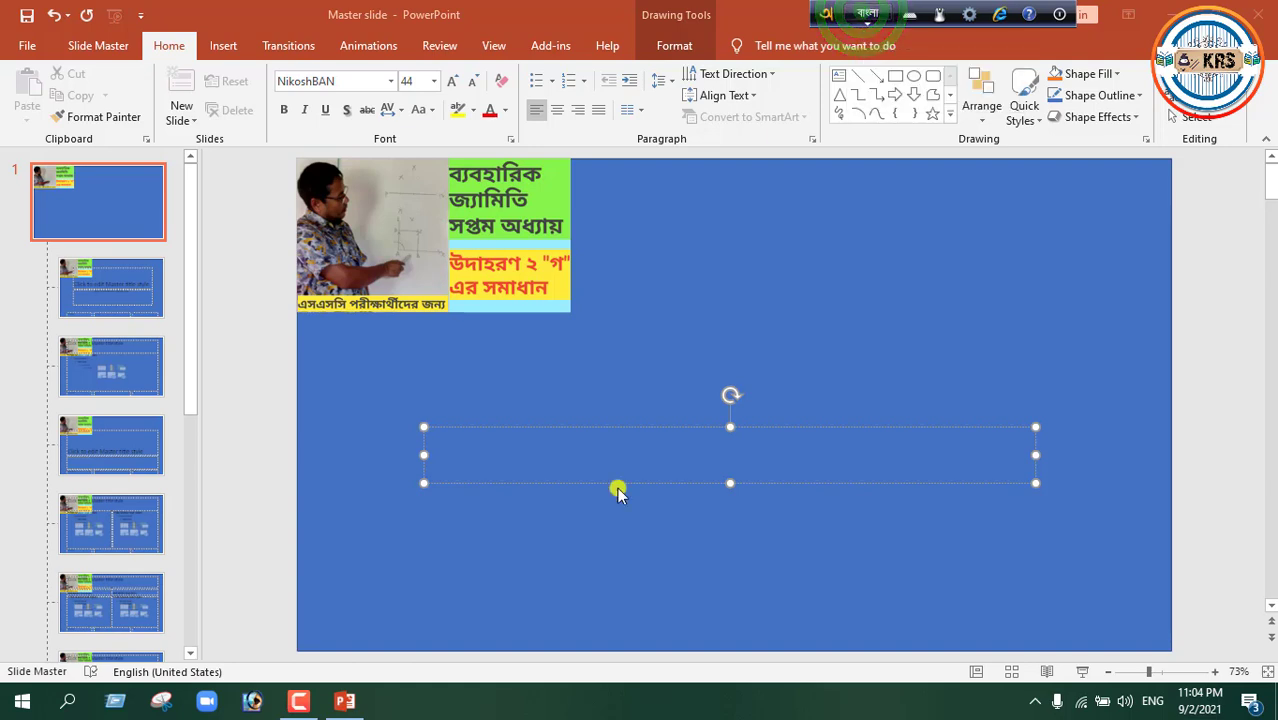
pyautogui.click(560, 456)
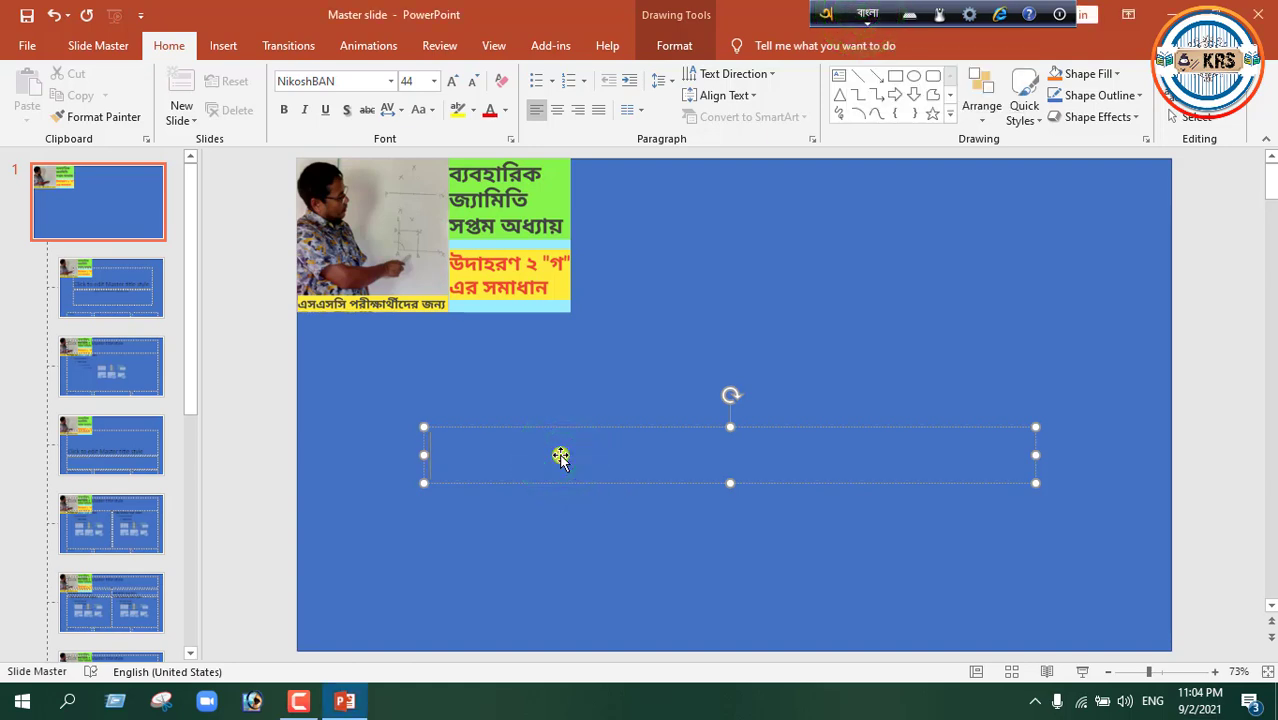
pyautogui.write('ma')
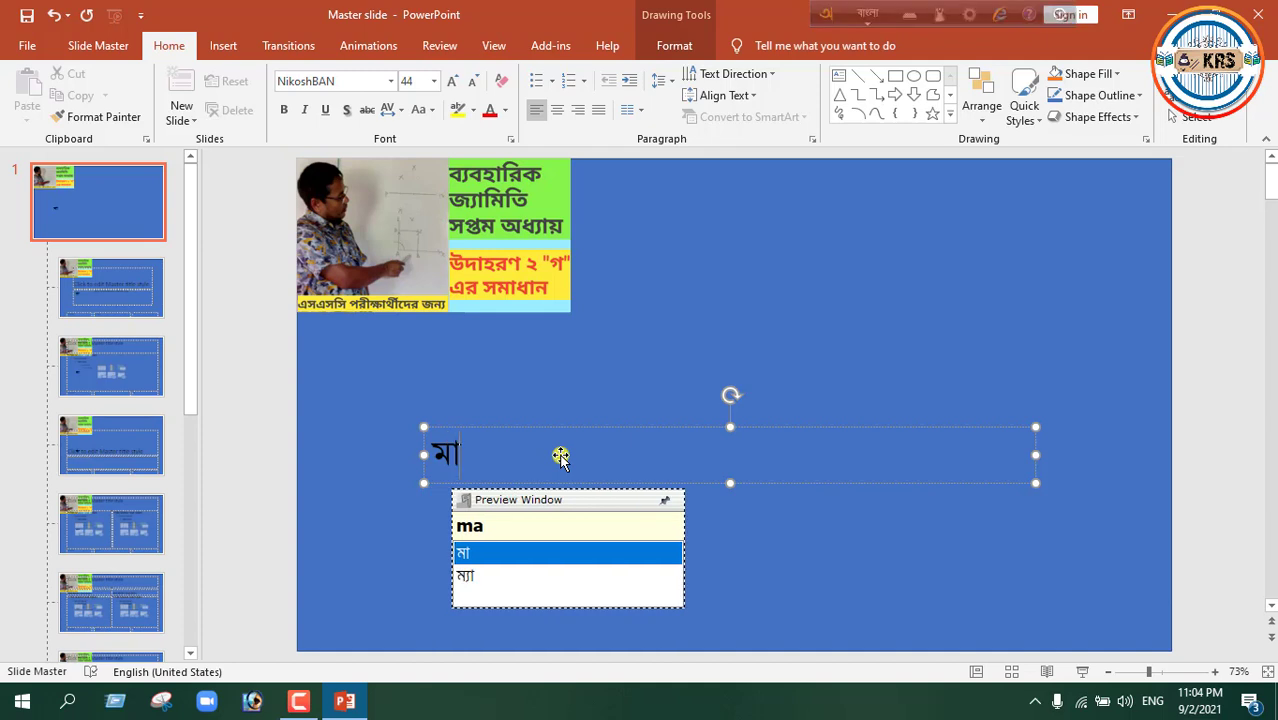
pyautogui.write('ShT')
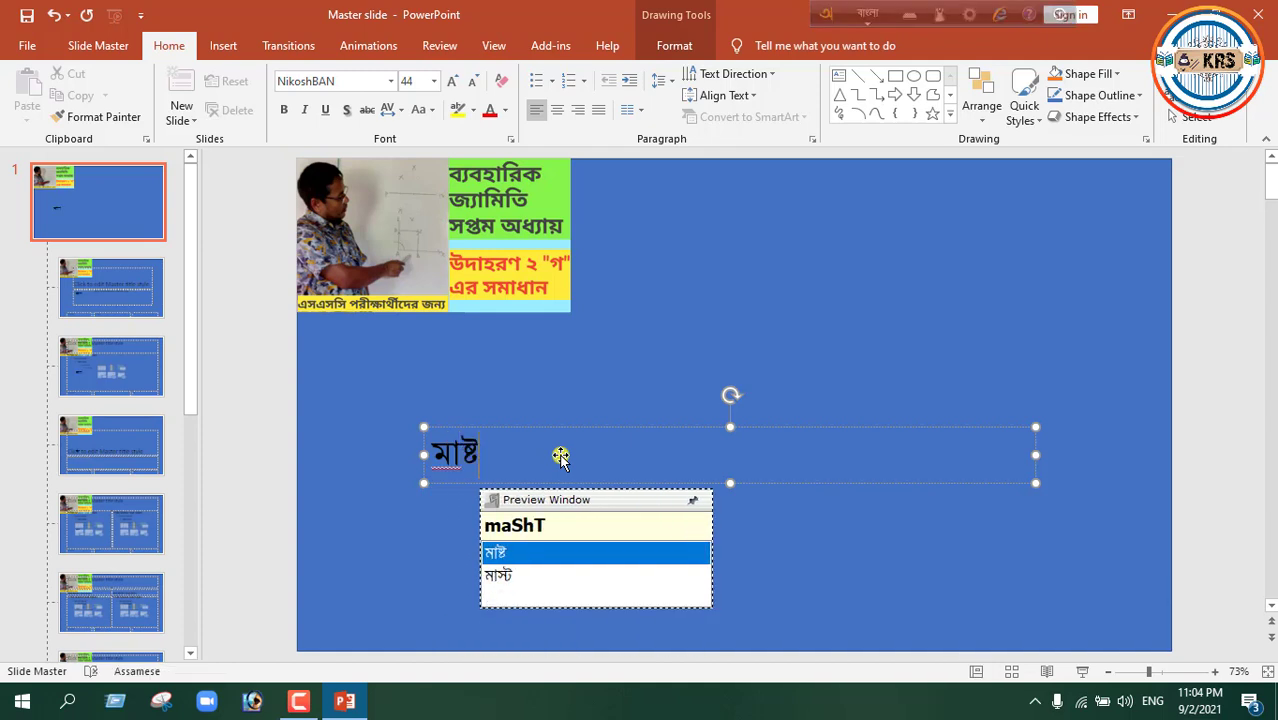
pyautogui.write('ar s')
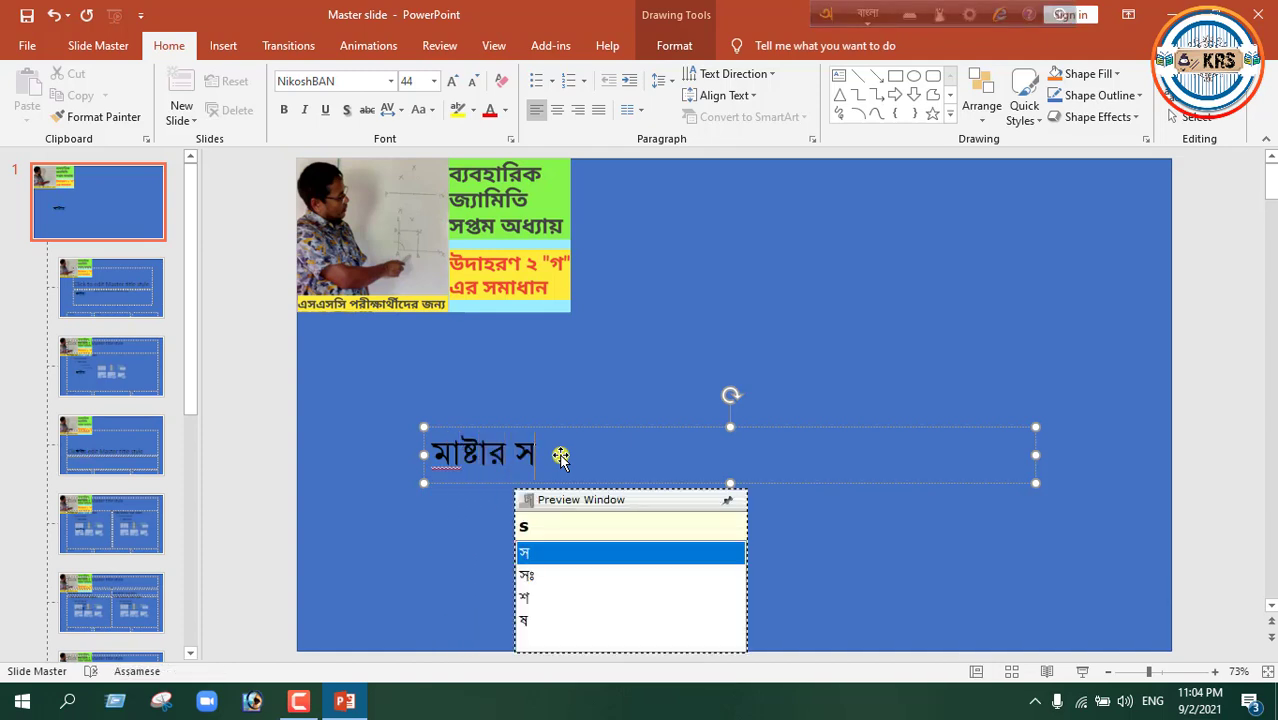
pyautogui.write('laiD')
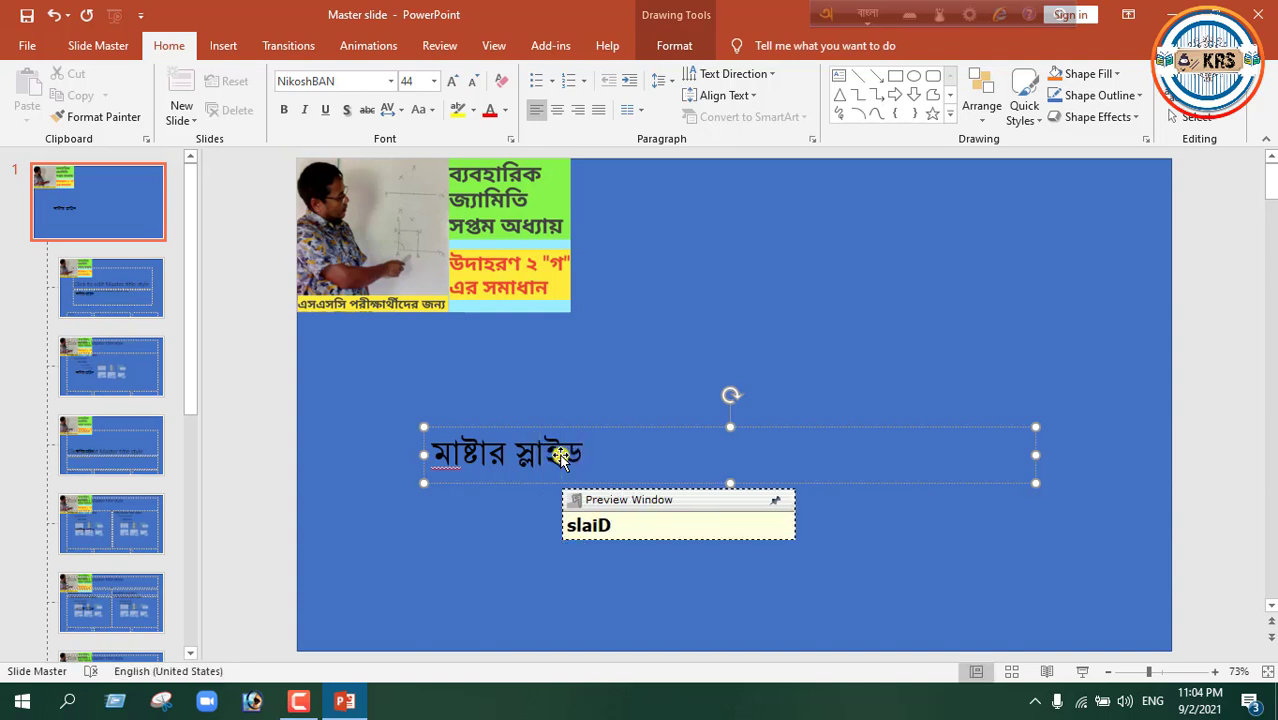
# - Make the Bengali text bold and increase its font size further
pyautogui.hotkey('ctrl', 'a')
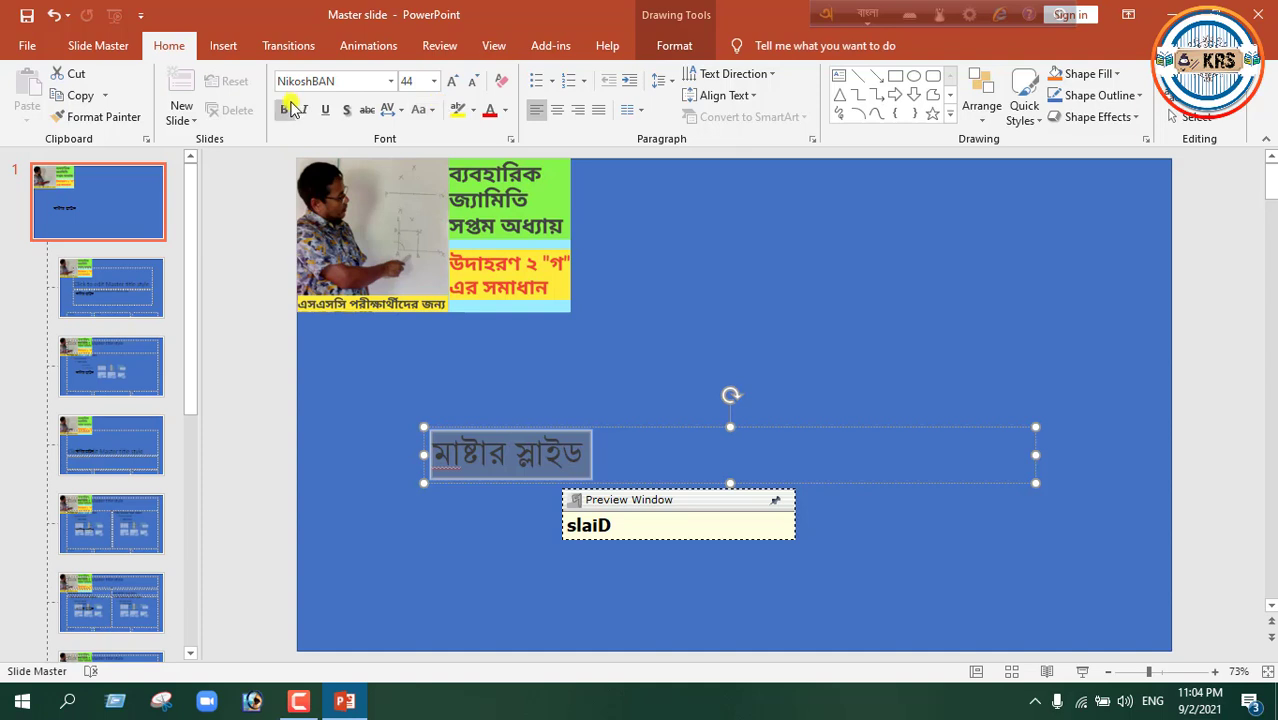
pyautogui.click(288, 108)
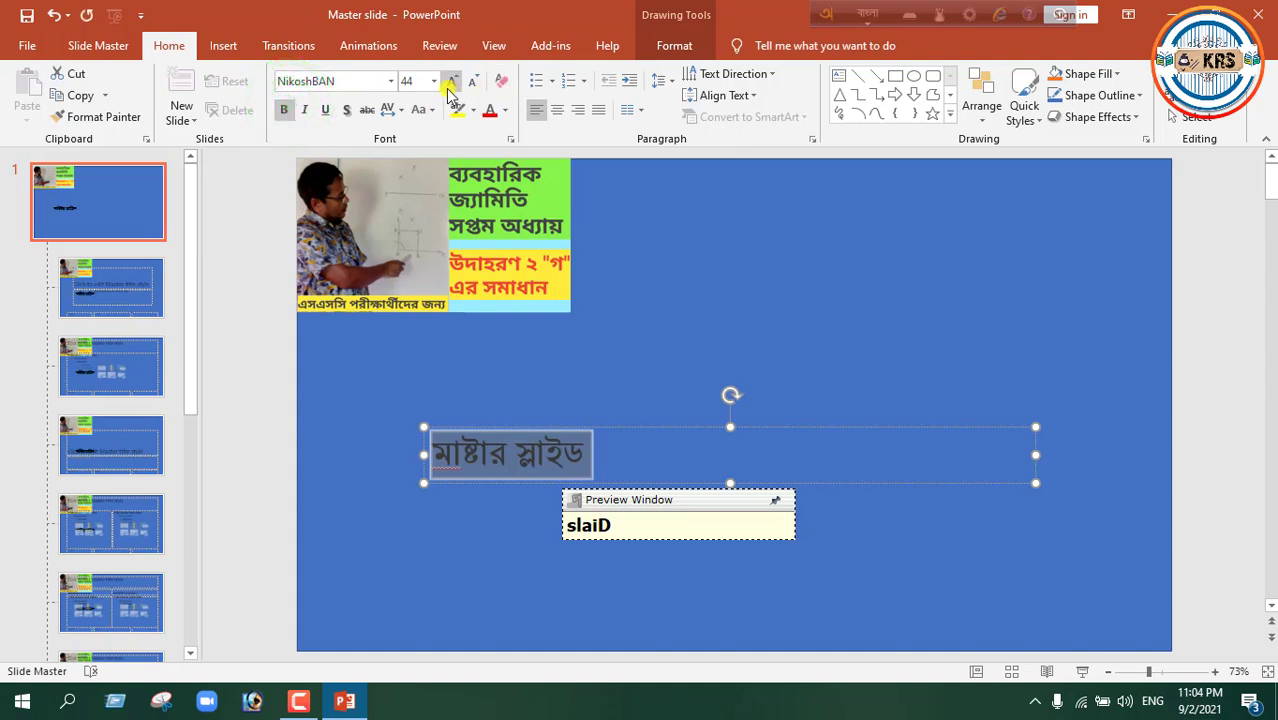
pyautogui.click(447, 459)
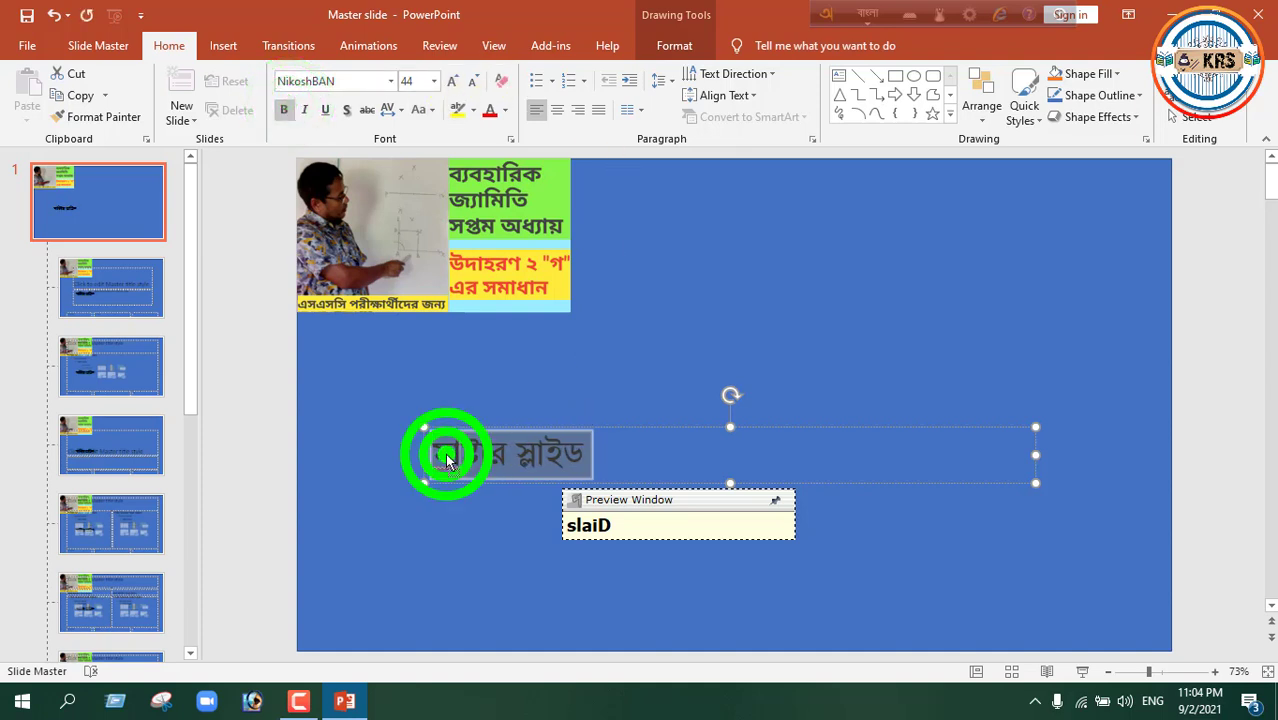
pyautogui.rightClick(443, 453)
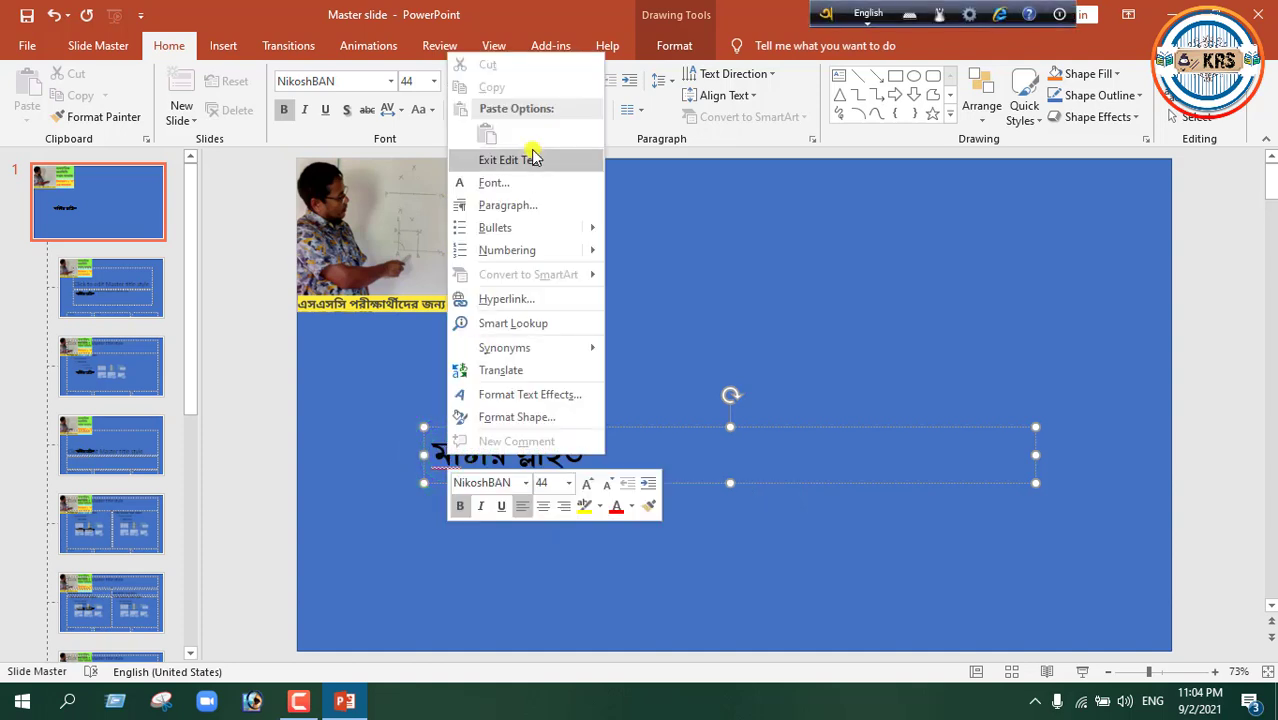
pyautogui.click(741, 222)
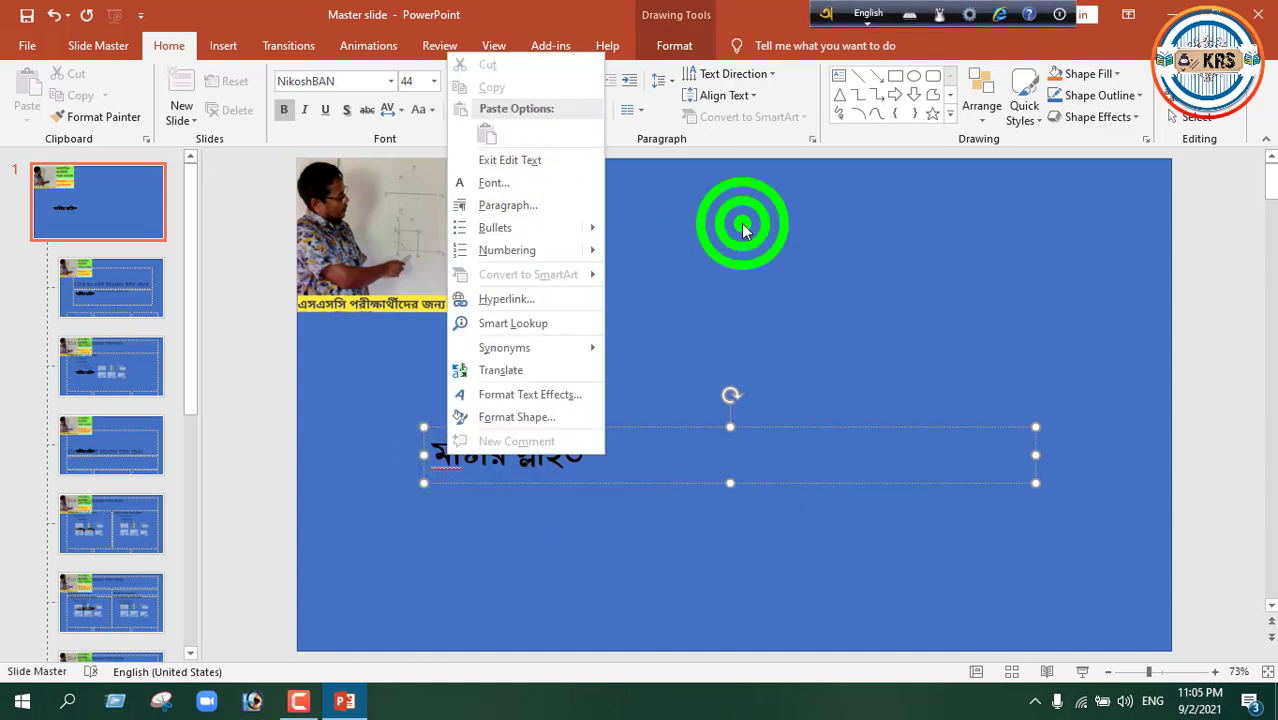
pyautogui.tripleClick(501, 459)
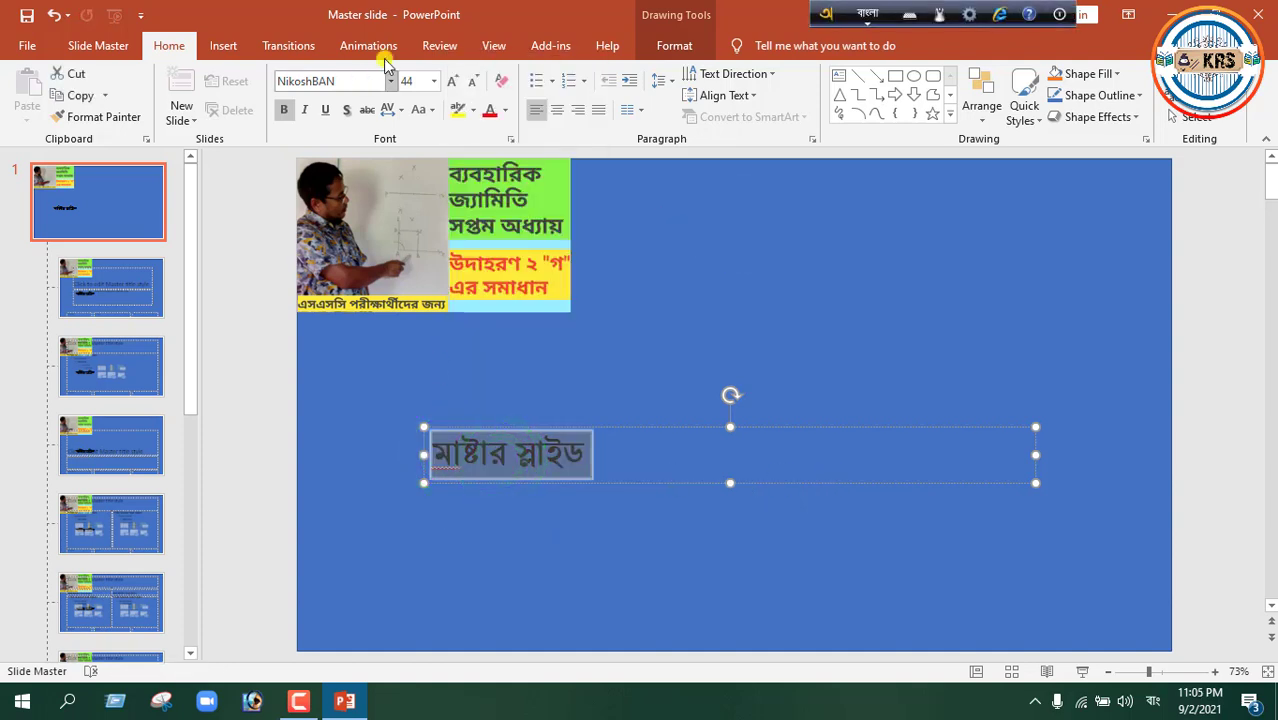
pyautogui.click(450, 80)
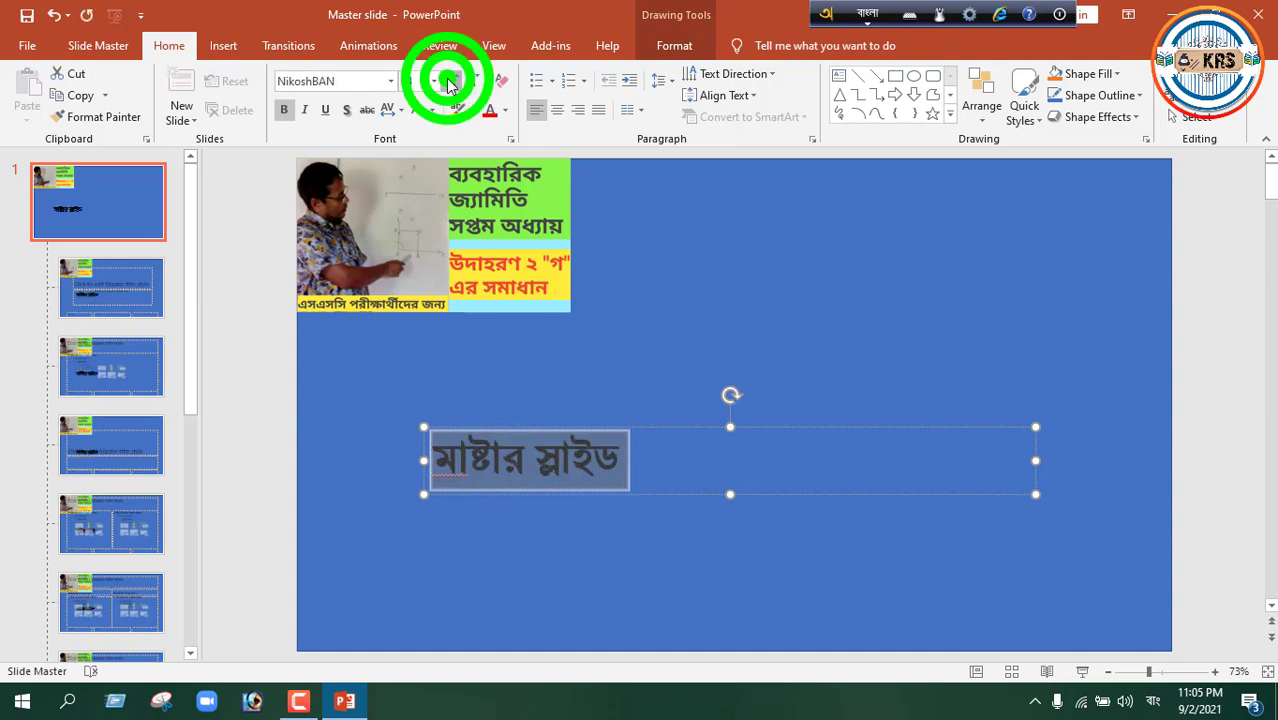
# - Resize the Bengali text box and move it into the master slide's bottom-right corner
pyautogui.moveTo(1036, 462)
pyautogui.mouseDown()
pyautogui.moveTo(606, 476)
pyautogui.moveTo(780, 463)
pyautogui.moveTo(1160, 529)
pyautogui.moveTo(1189, 573)
pyautogui.moveTo(1244, 603)
pyautogui.mouseUp()
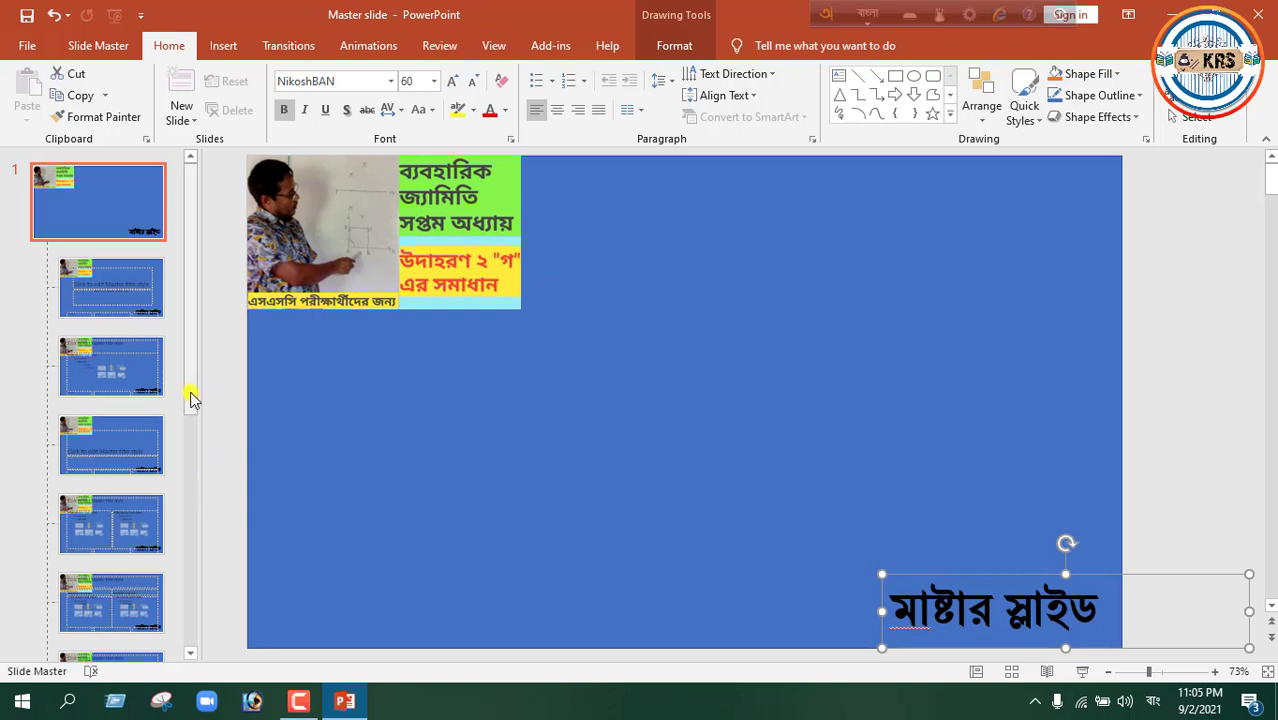
pyautogui.moveTo(186, 390); pyautogui.dragTo(201, 335)
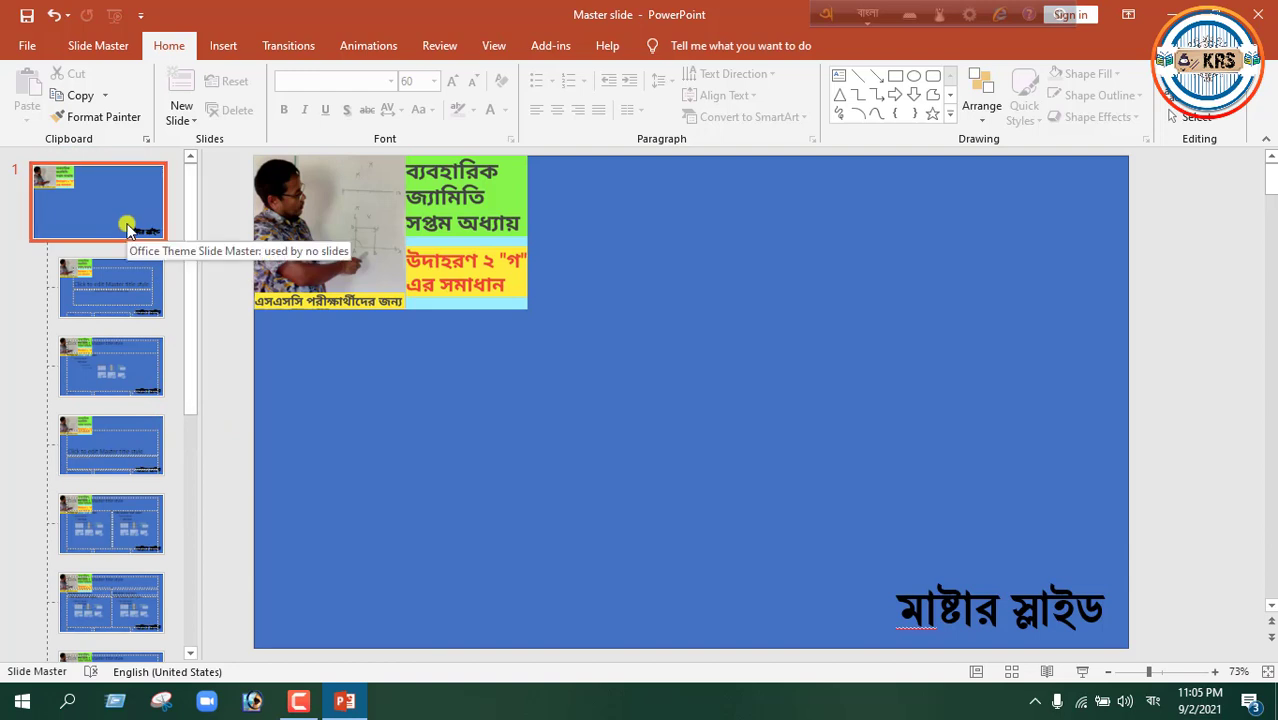
pyautogui.click(682, 481)
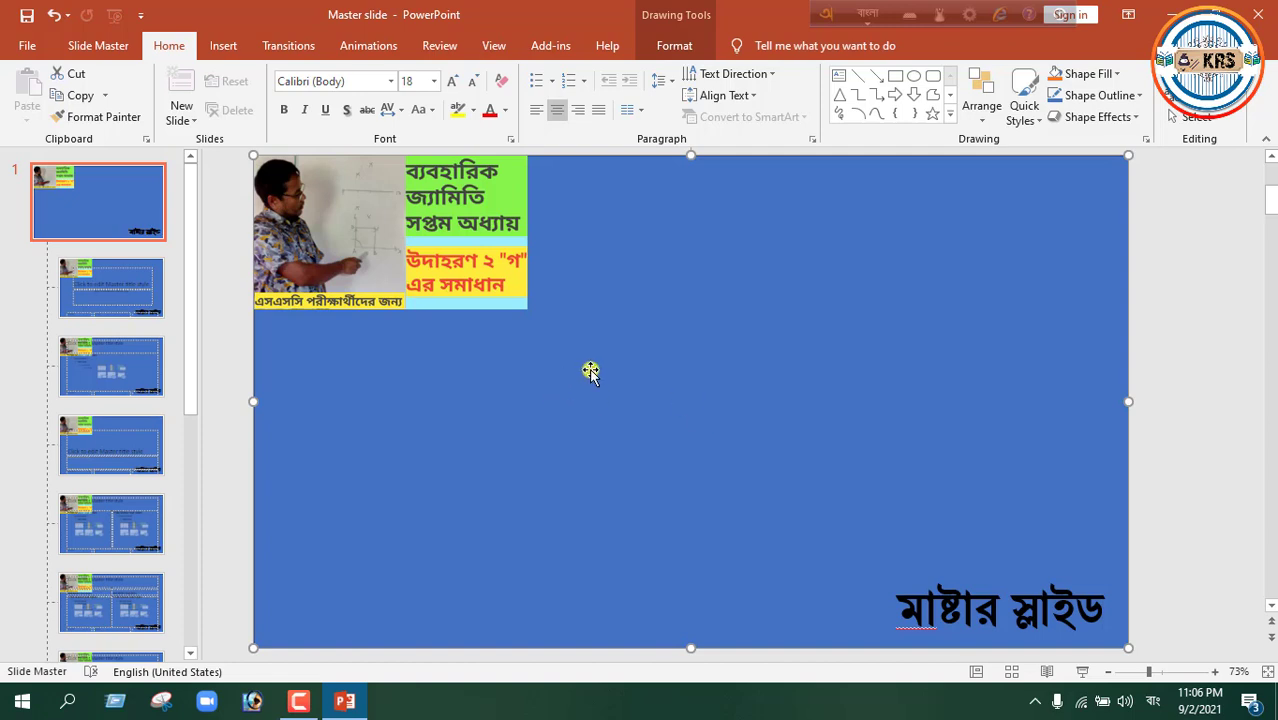
# - Insert photo 20210828_184108 on the master and shrink it into the upper centre
pyautogui.click(222, 47)
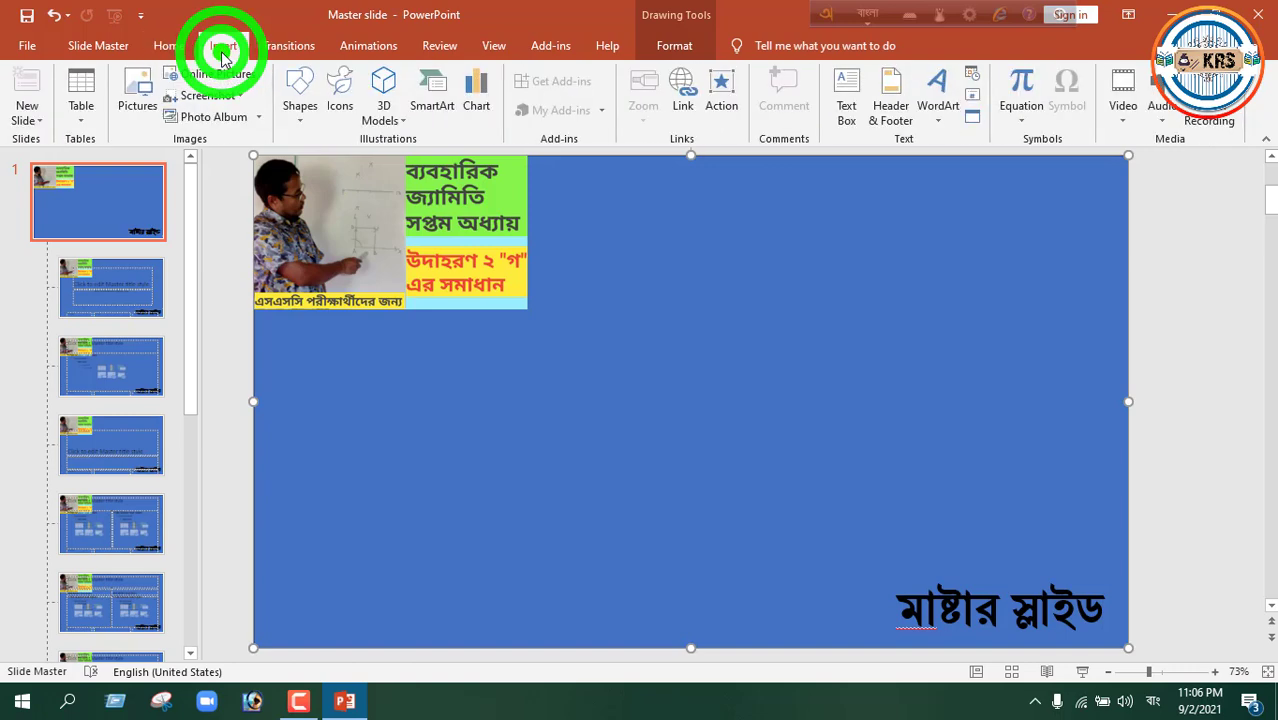
pyautogui.click(131, 114)
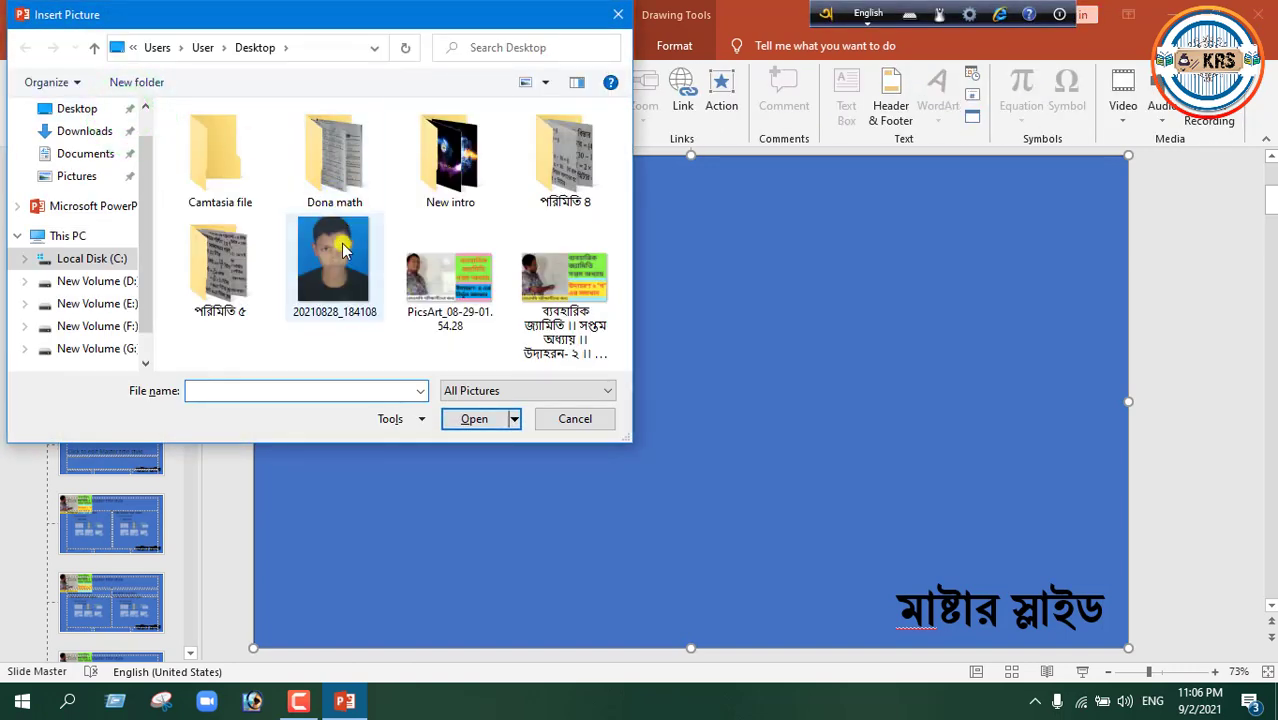
pyautogui.doubleClick(334, 255)
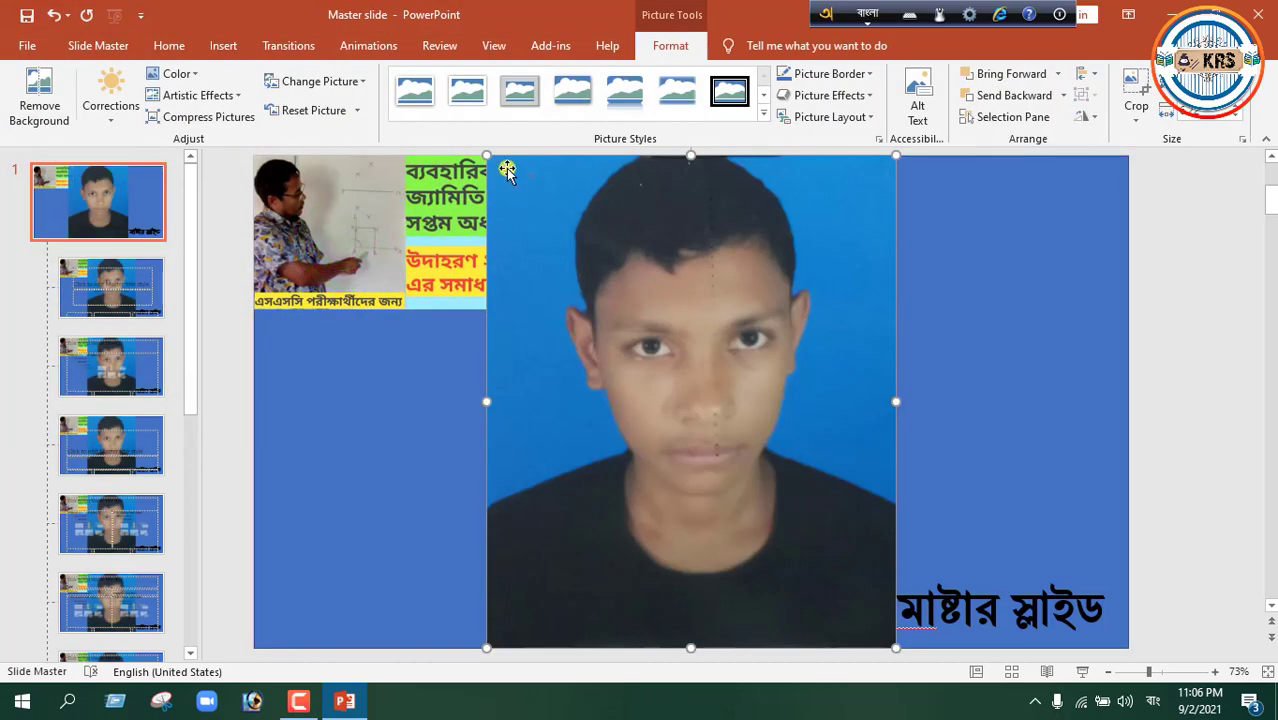
pyautogui.moveTo(486, 156)
pyautogui.mouseDown()
pyautogui.moveTo(675, 356)
pyautogui.moveTo(690, 400)
pyautogui.mouseUp()
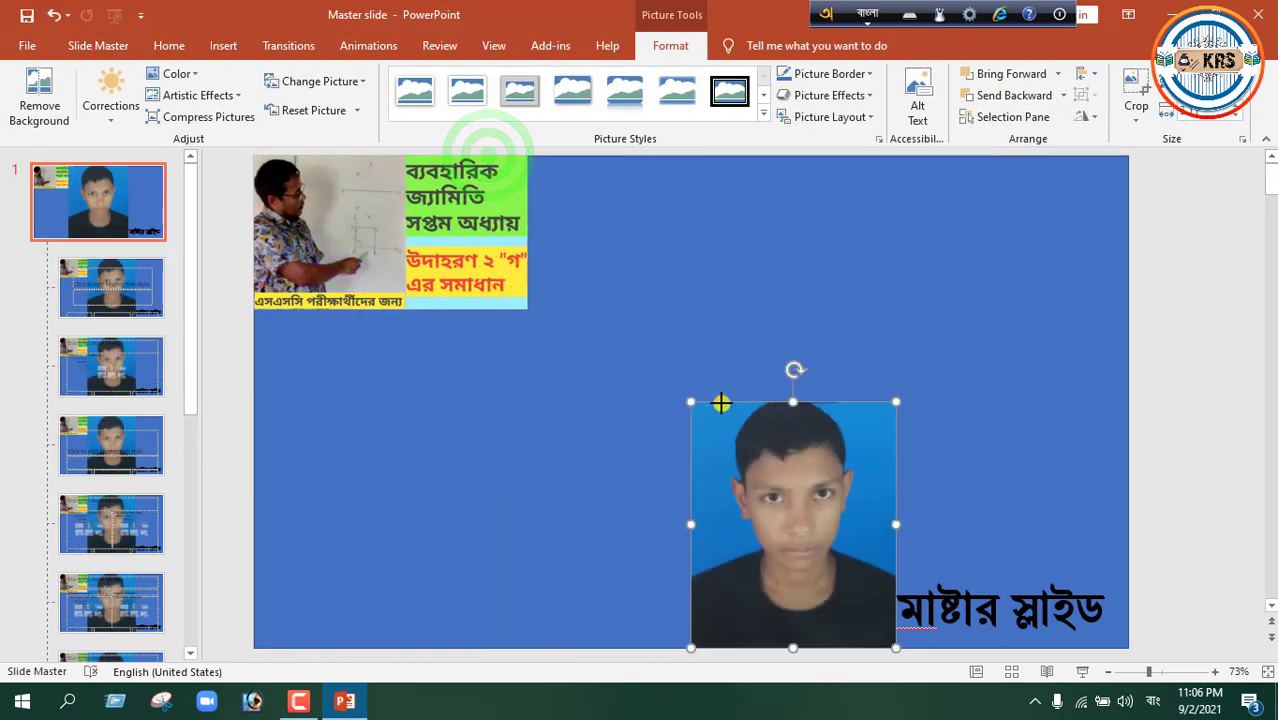
pyautogui.moveTo(771, 480); pyautogui.dragTo(685, 313)
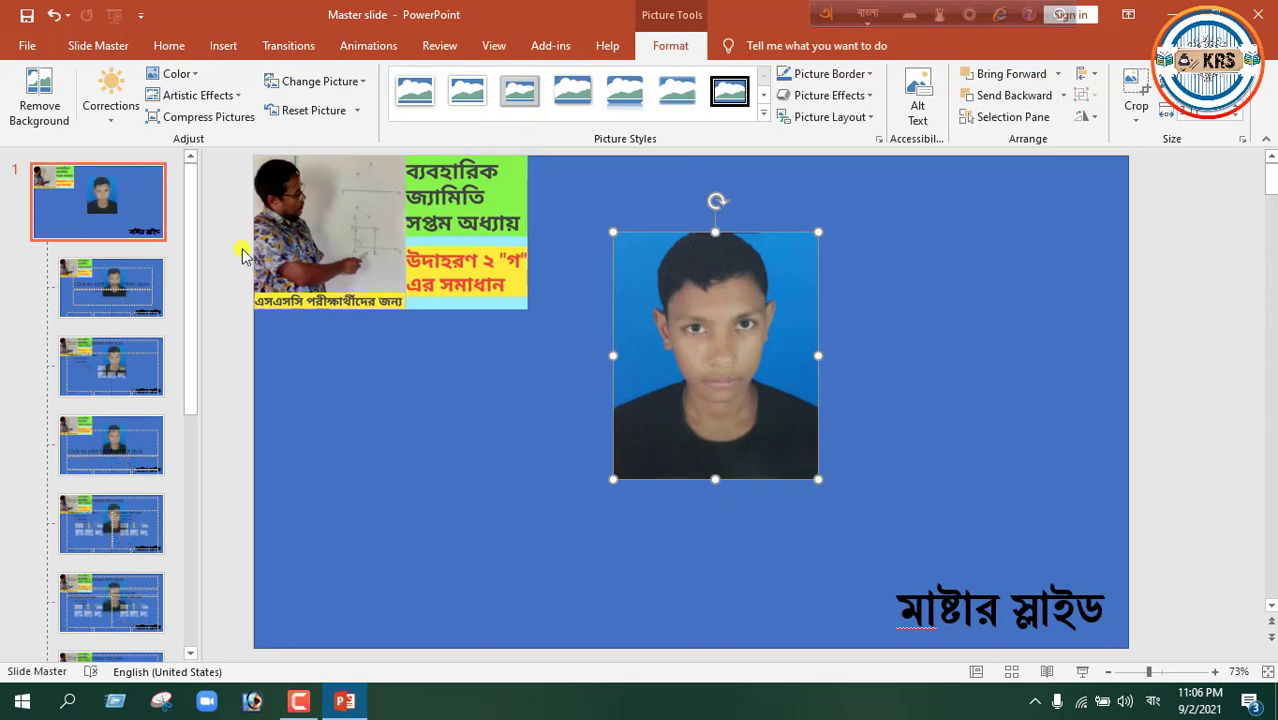
pyautogui.moveTo(190, 275); pyautogui.dragTo(178, 545)
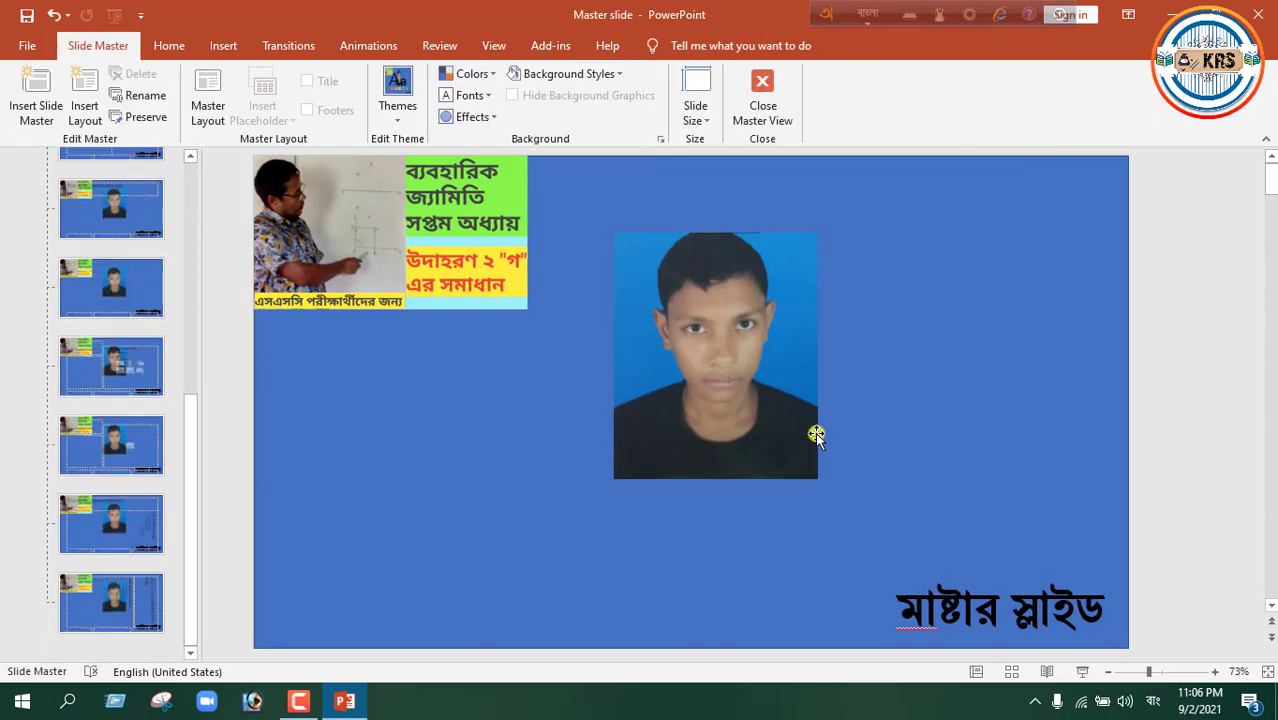
pyautogui.moveTo(187, 509); pyautogui.dragTo(200, 320)
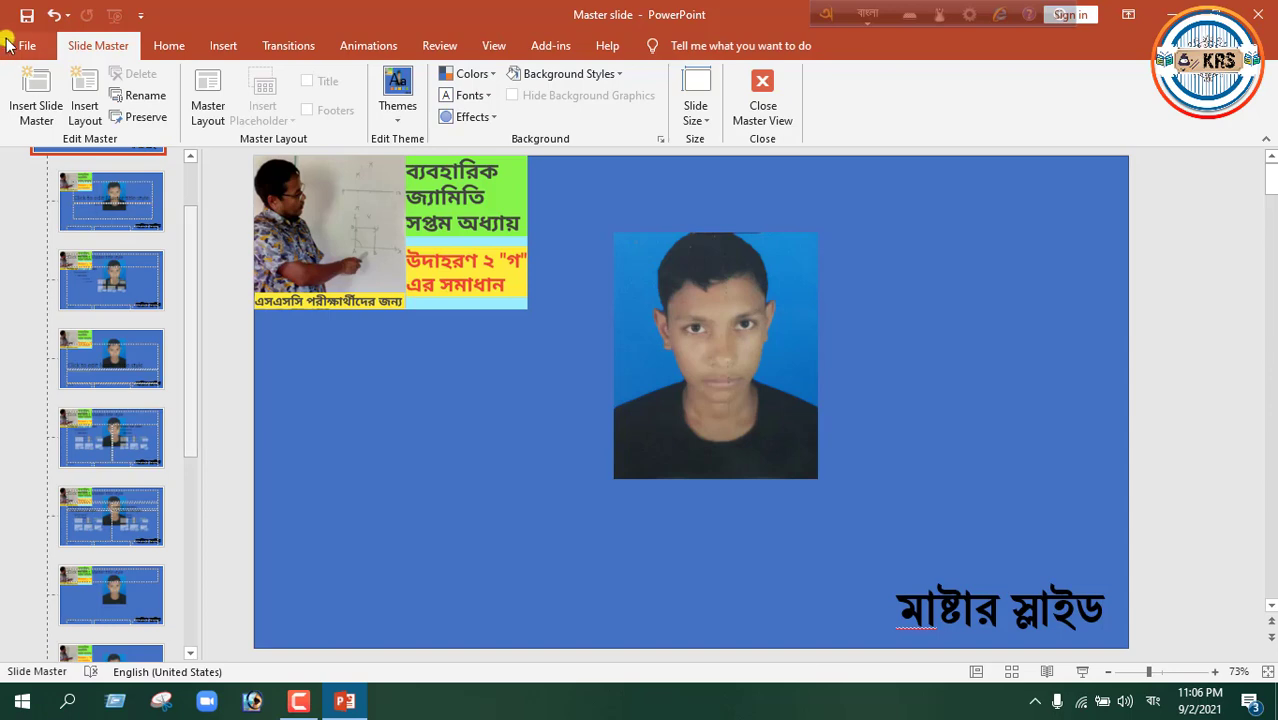
# - Undo four times to remove the photo, then return to Normal view
pyautogui.click(55, 17)
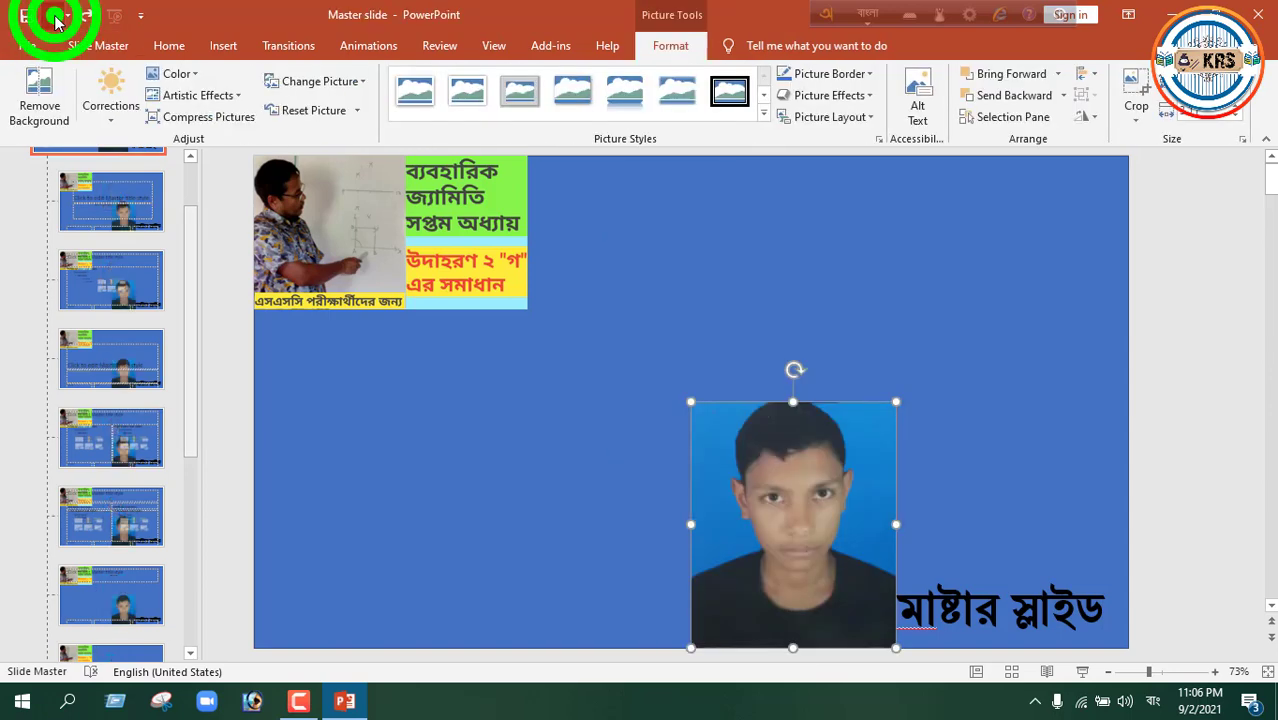
pyautogui.click(55, 17)
pyautogui.click(55, 17)
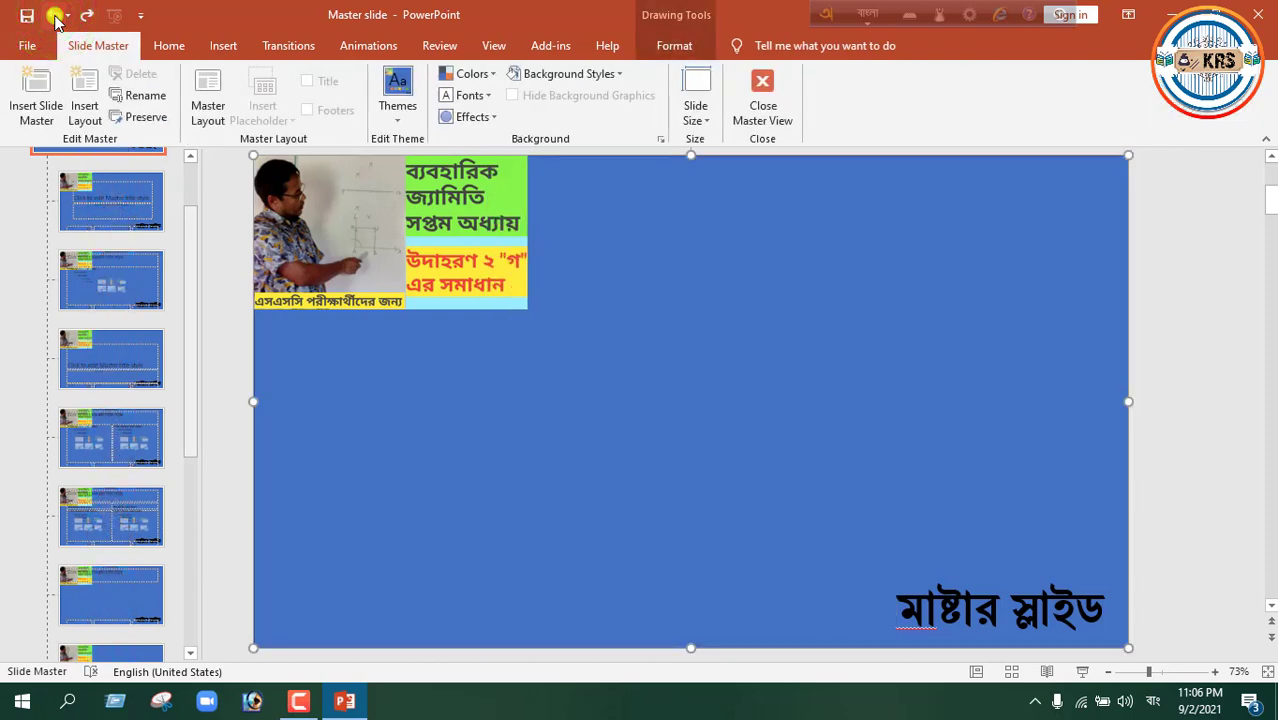
pyautogui.click(55, 17)
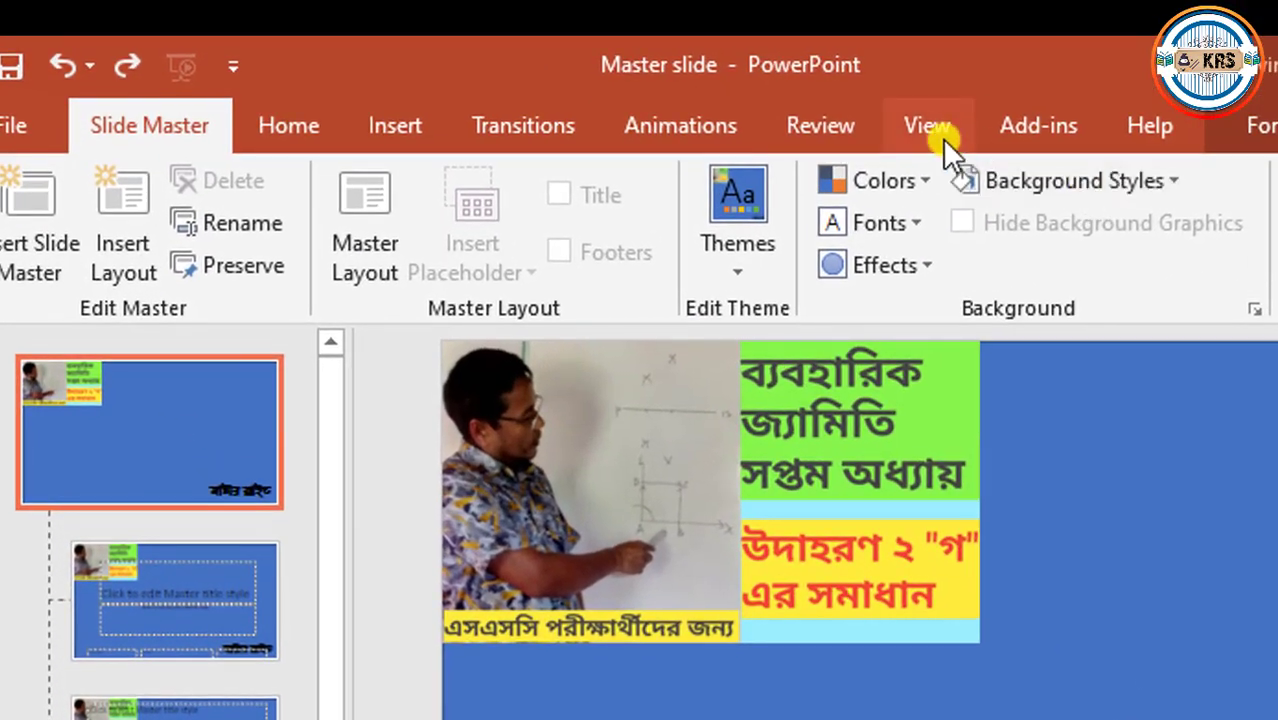
pyautogui.click(494, 45)
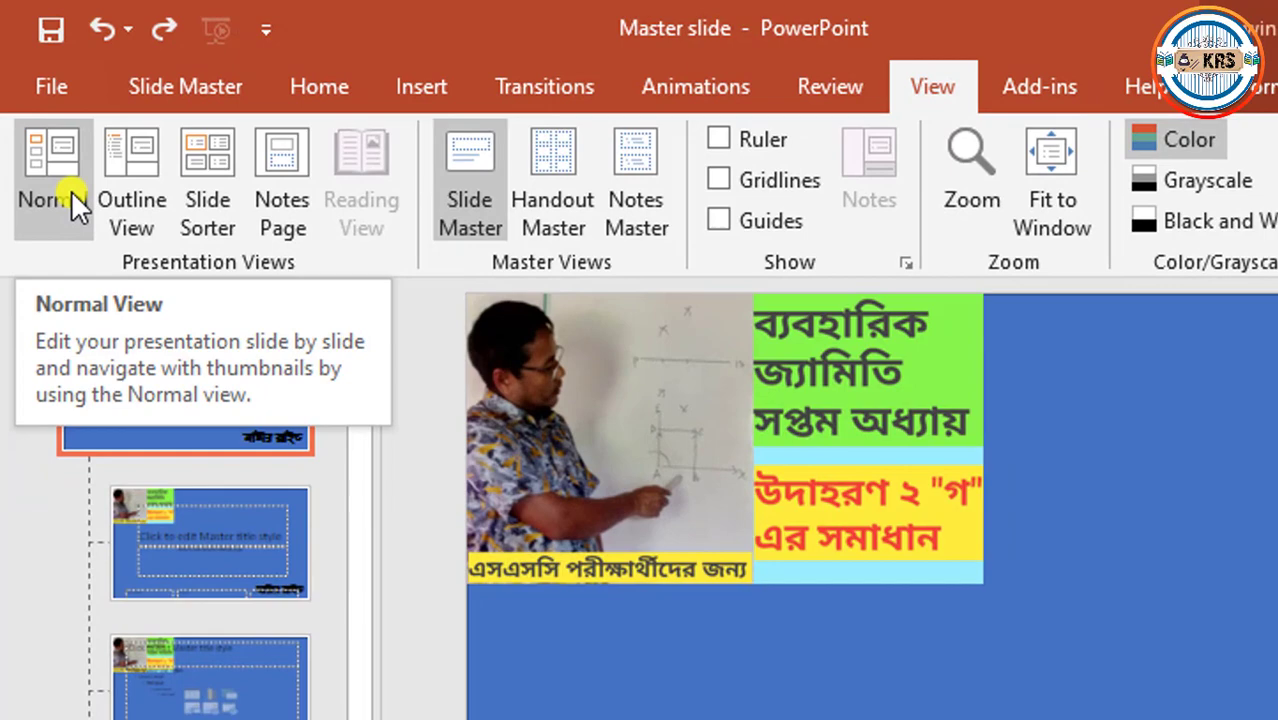
pyautogui.click(74, 198)
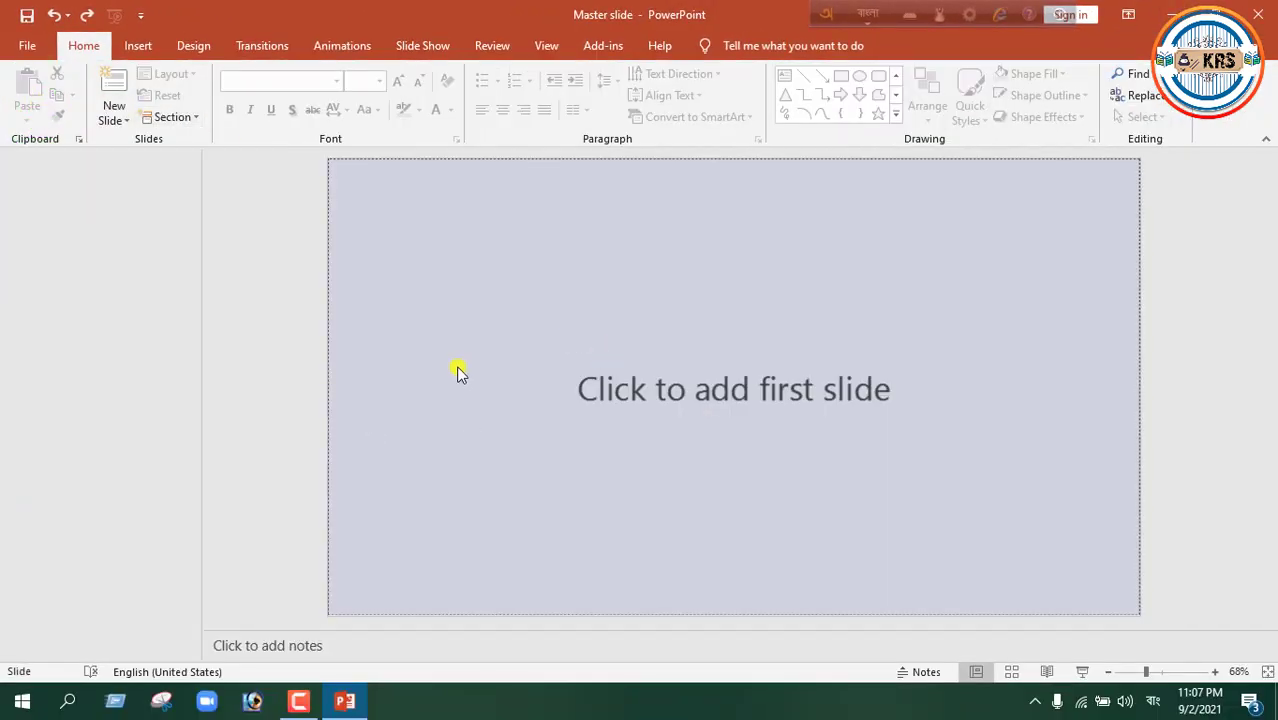
# - Add the first slide and delete its title and subtitle placeholders
pyautogui.click(545, 330)
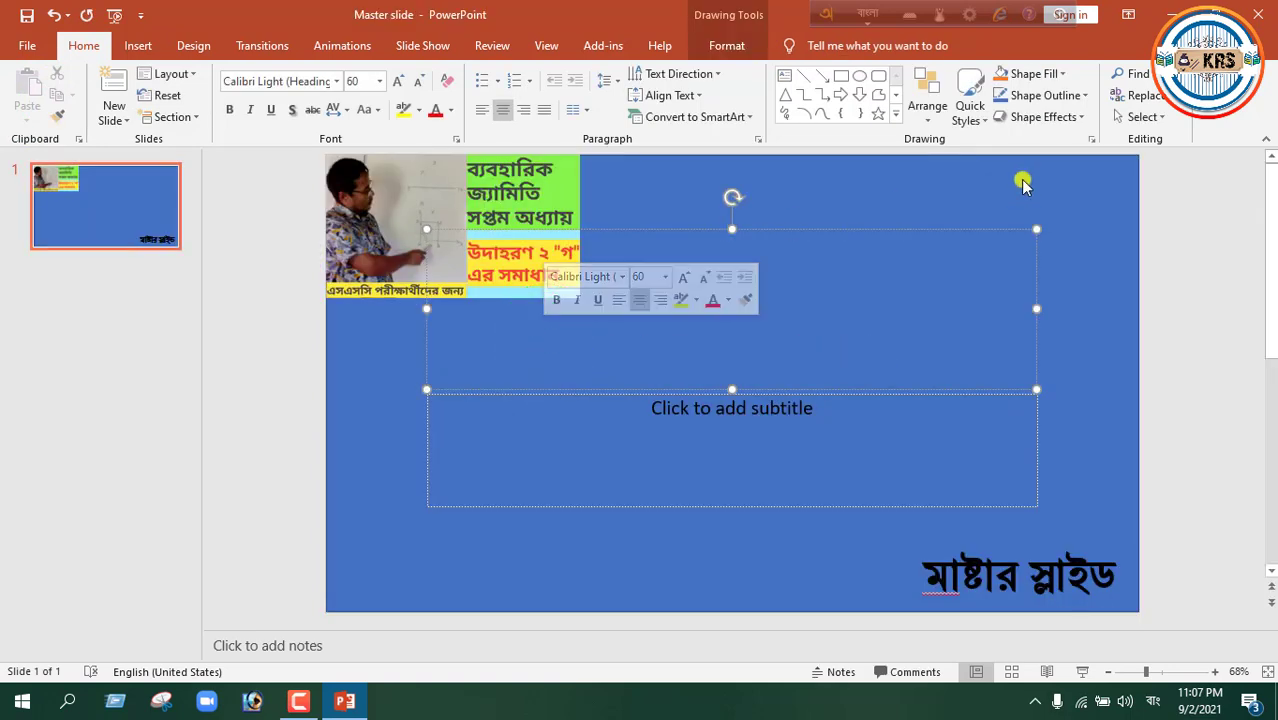
pyautogui.click(816, 228)
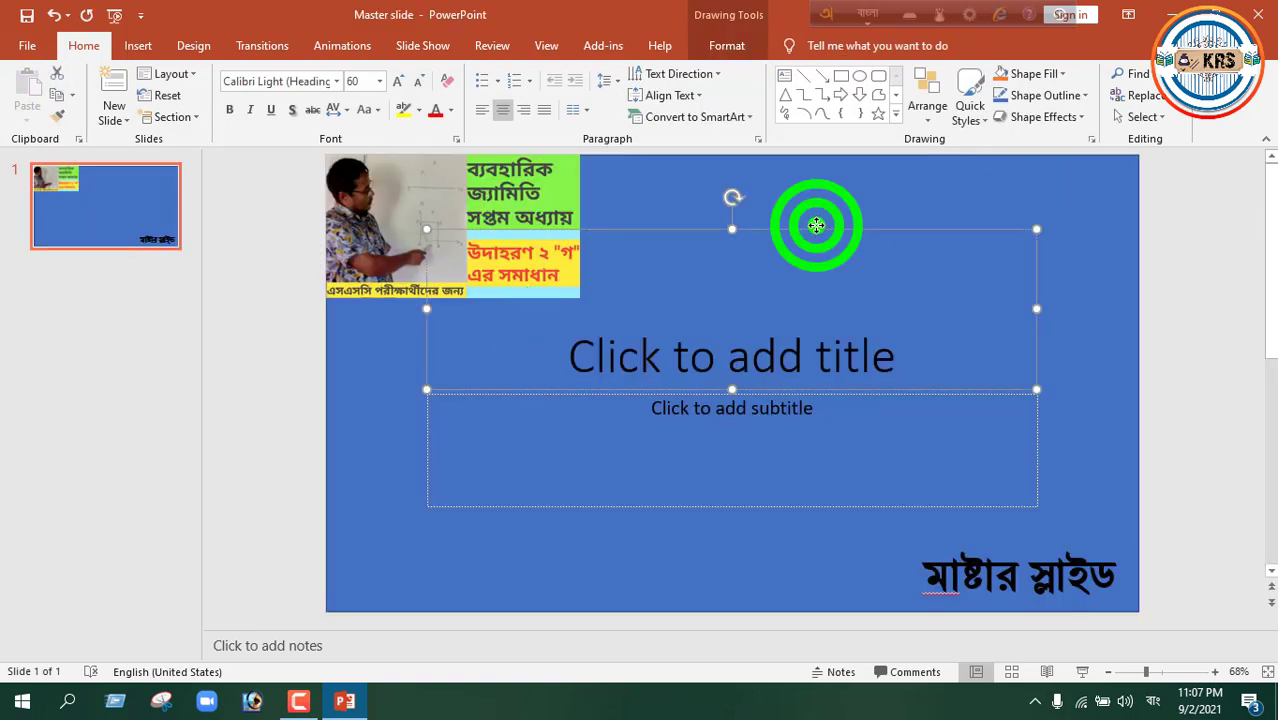
pyautogui.press('Delete')
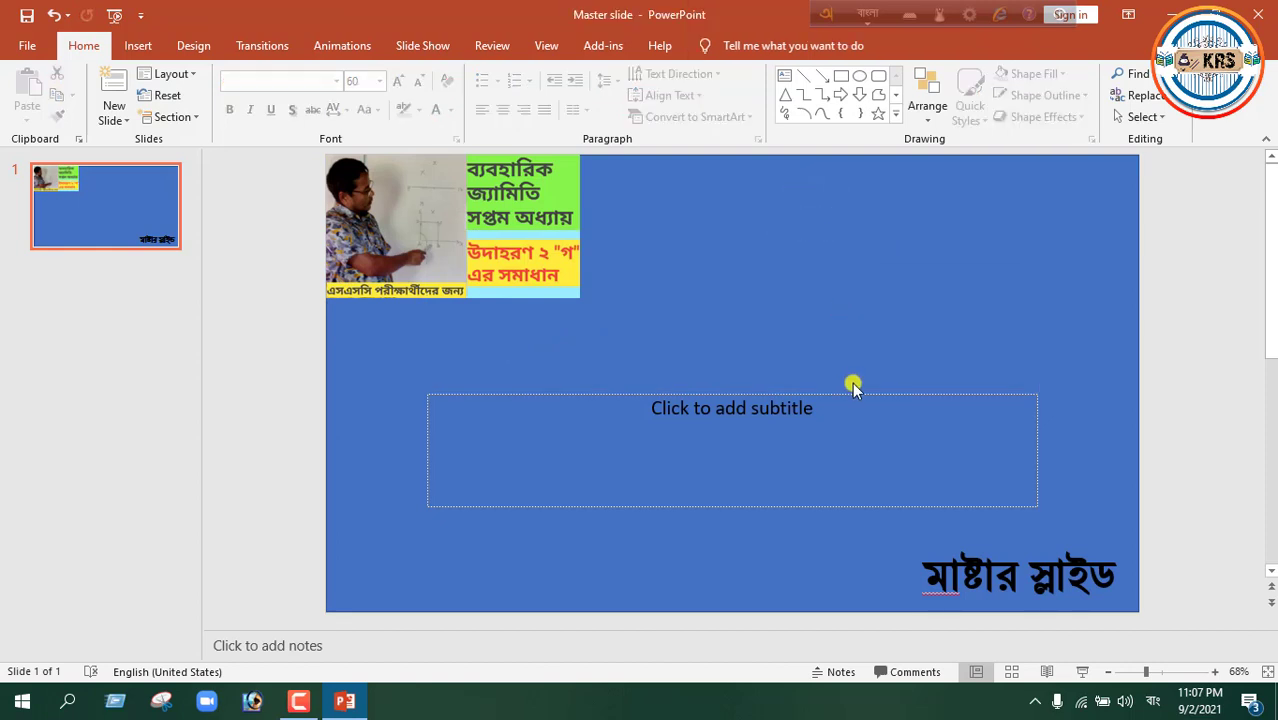
pyautogui.click(850, 393)
pyautogui.press('Delete')
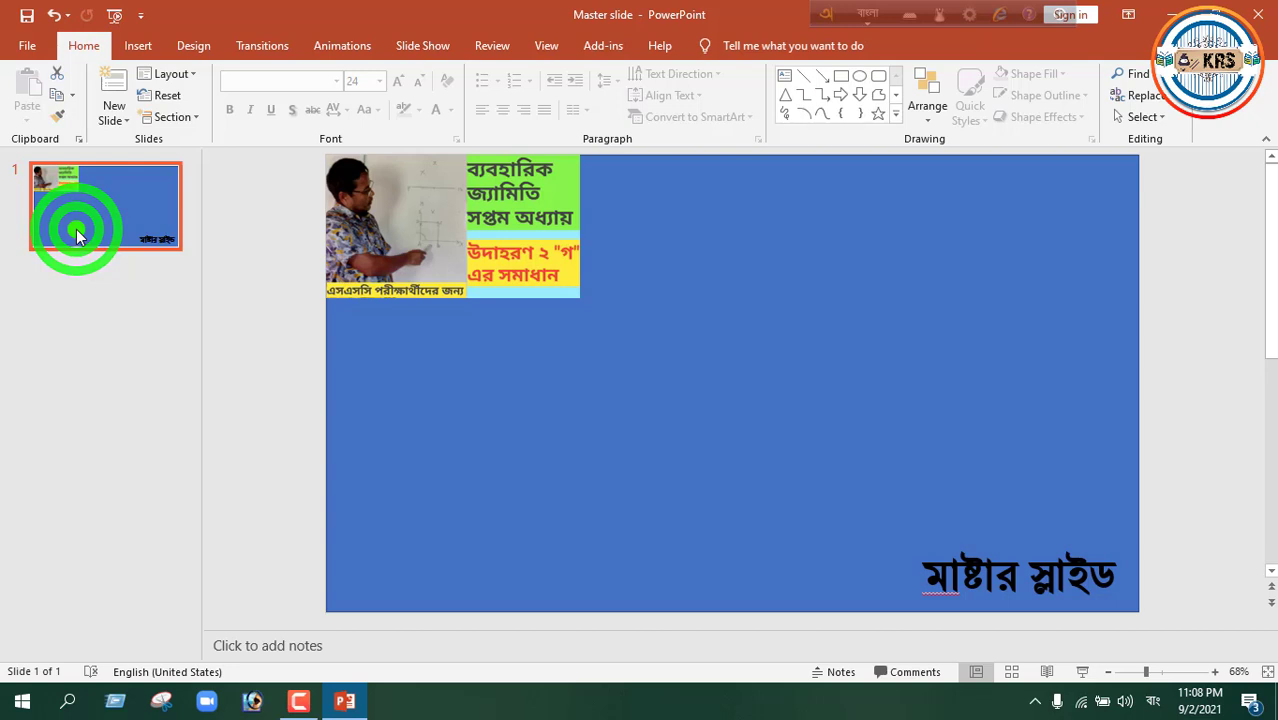
# - Add new slides after slide 1 until the deck has nine slides
pyautogui.click(163, 226)
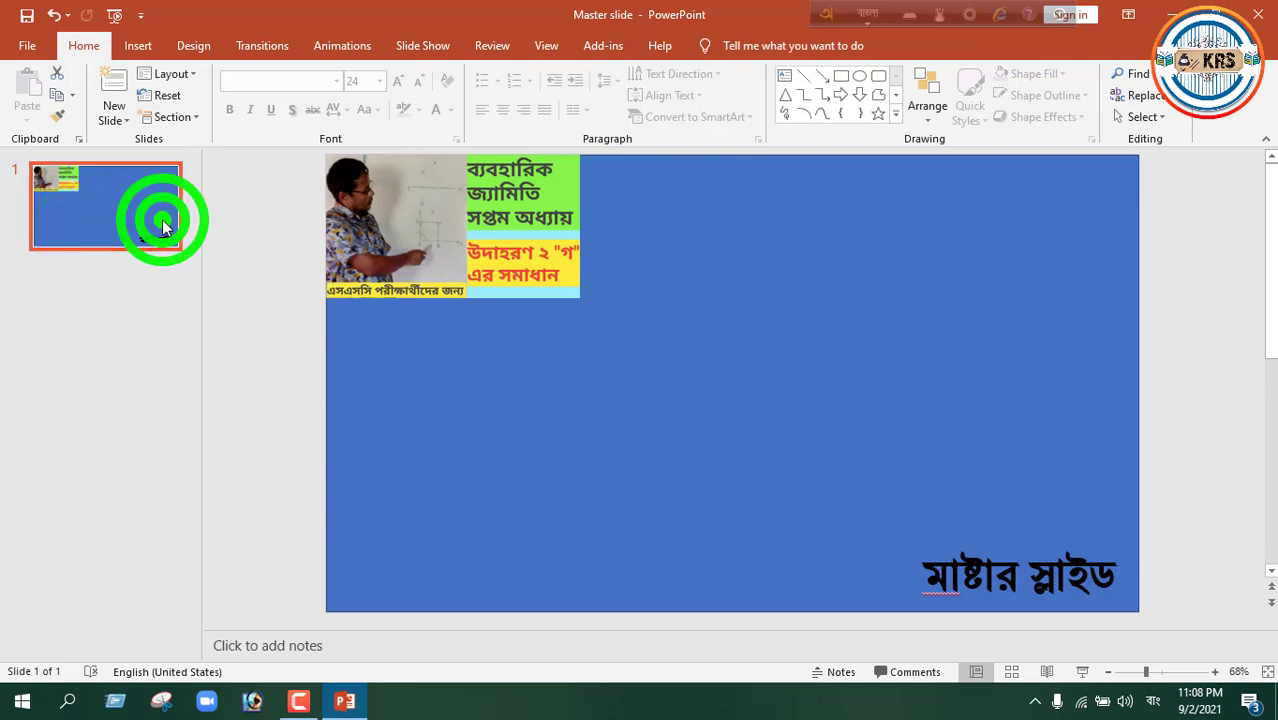
pyautogui.press('Return')
pyautogui.press('Return')
pyautogui.press('Return')
pyautogui.press('Return')
pyautogui.press('Return')
pyautogui.press('Return')
pyautogui.press('Return')
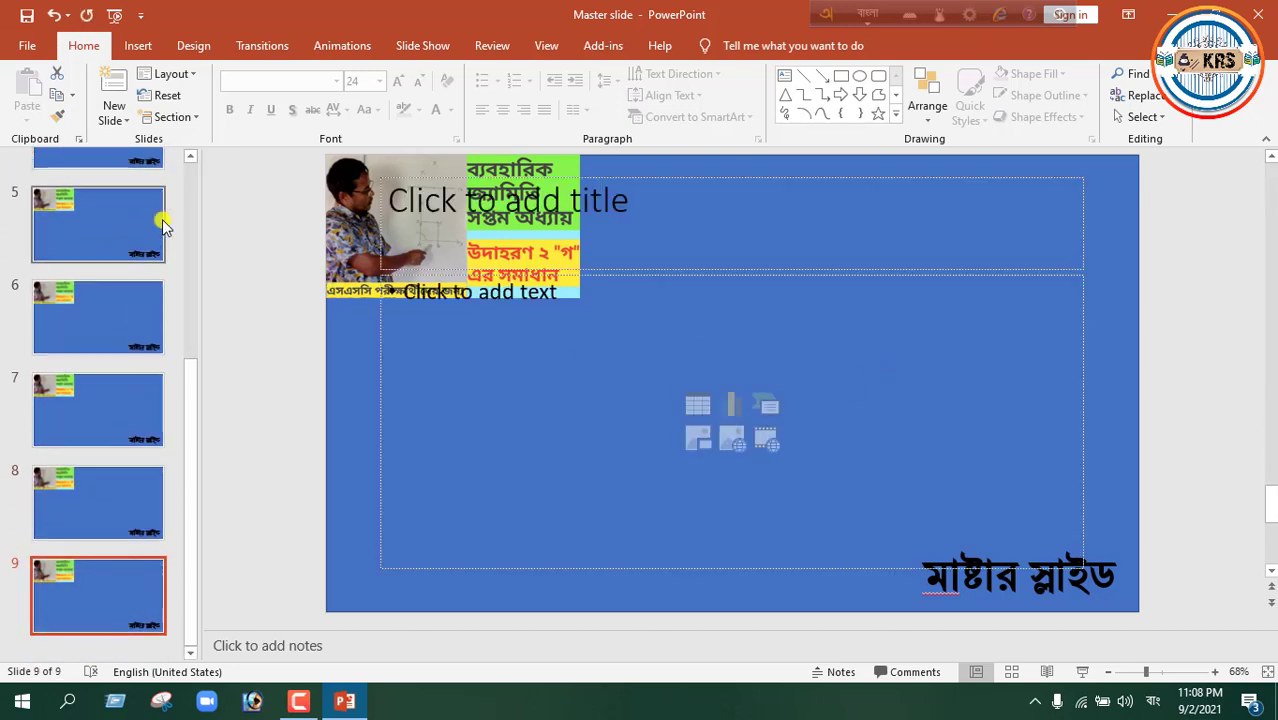
pyautogui.click(195, 420)
pyautogui.moveTo(195, 420); pyautogui.dragTo(190, 262)
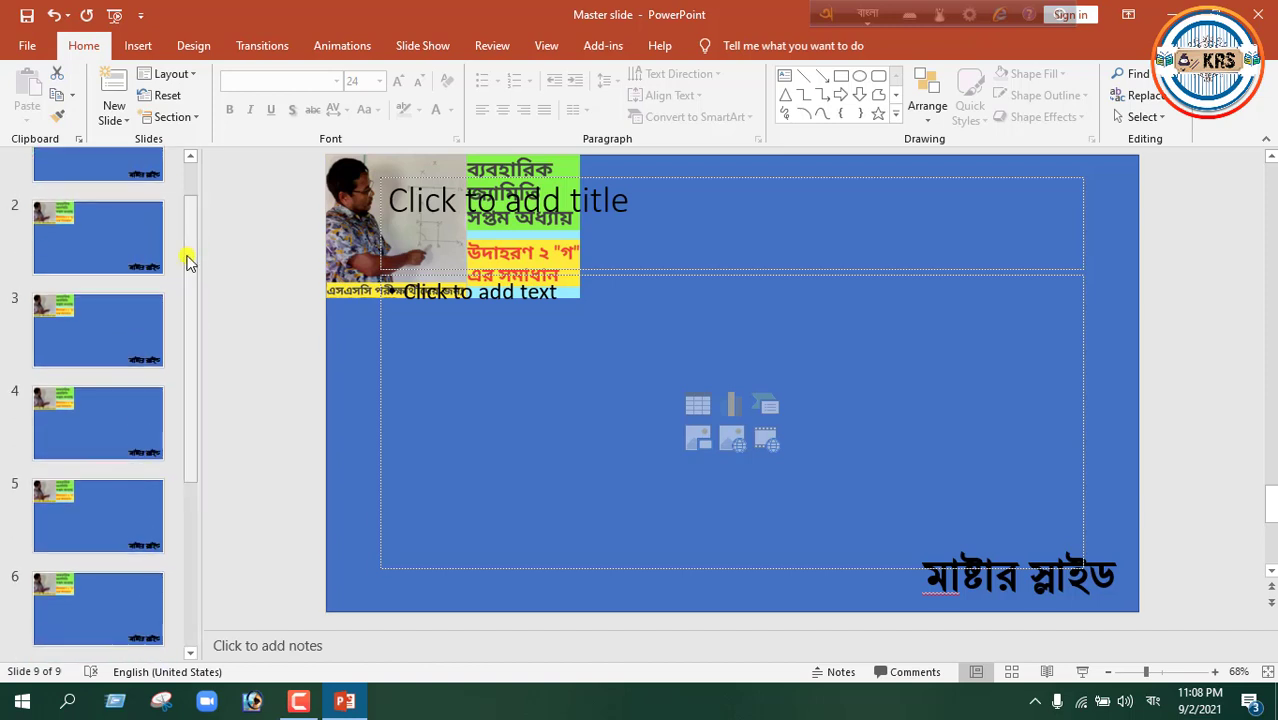
pyautogui.moveTo(190, 262); pyautogui.dragTo(193, 200)
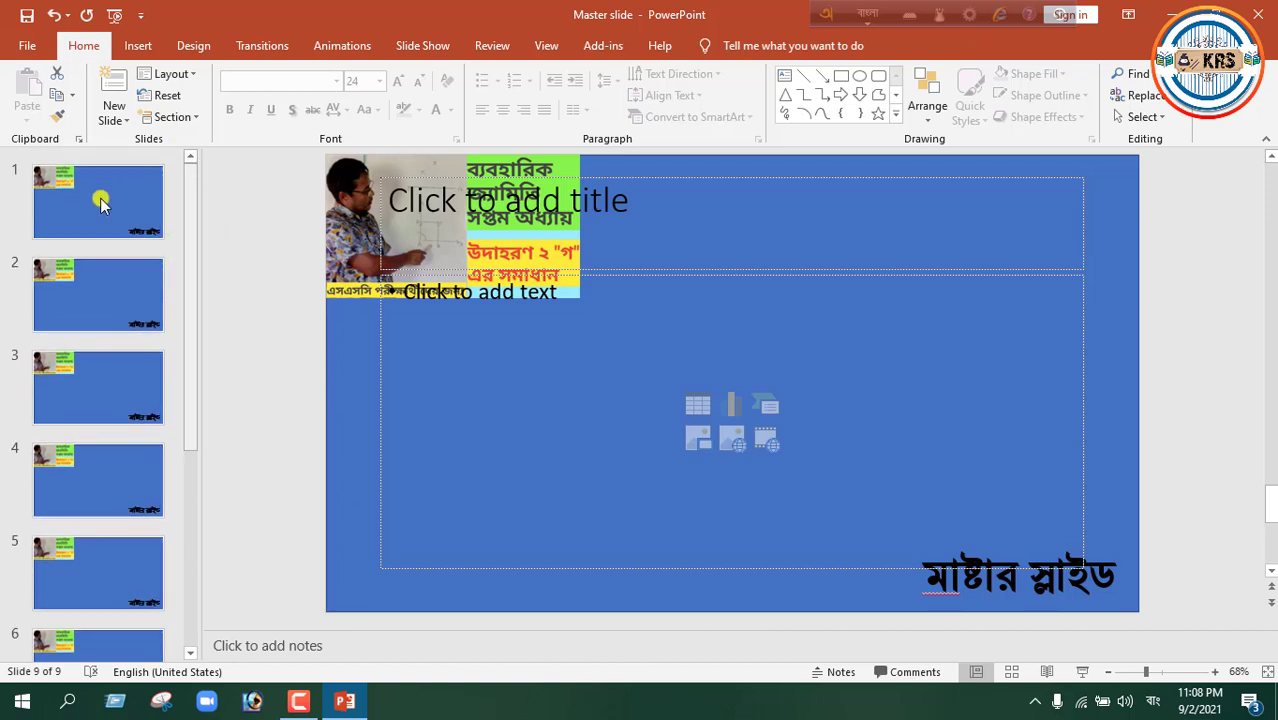
# - Delete slide 9's title and content placeholders, then return to slide 1
pyautogui.click(836, 176)
pyautogui.press('Delete')
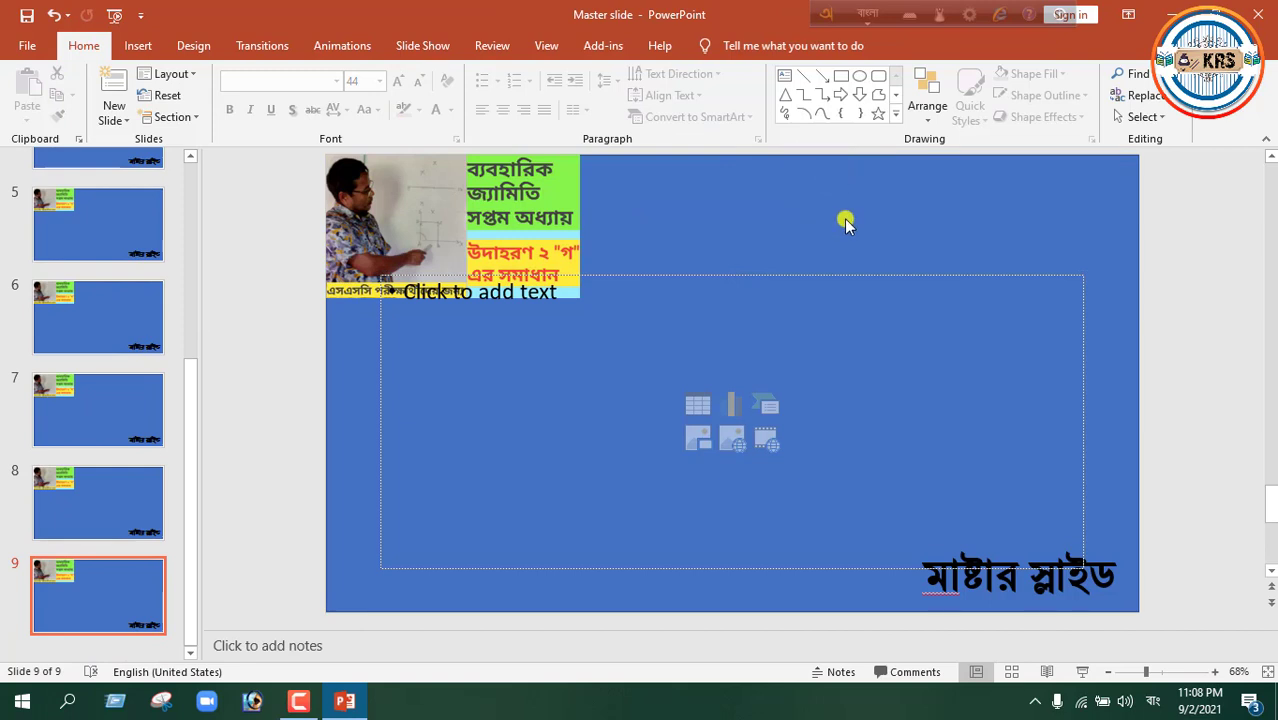
pyautogui.click(840, 276)
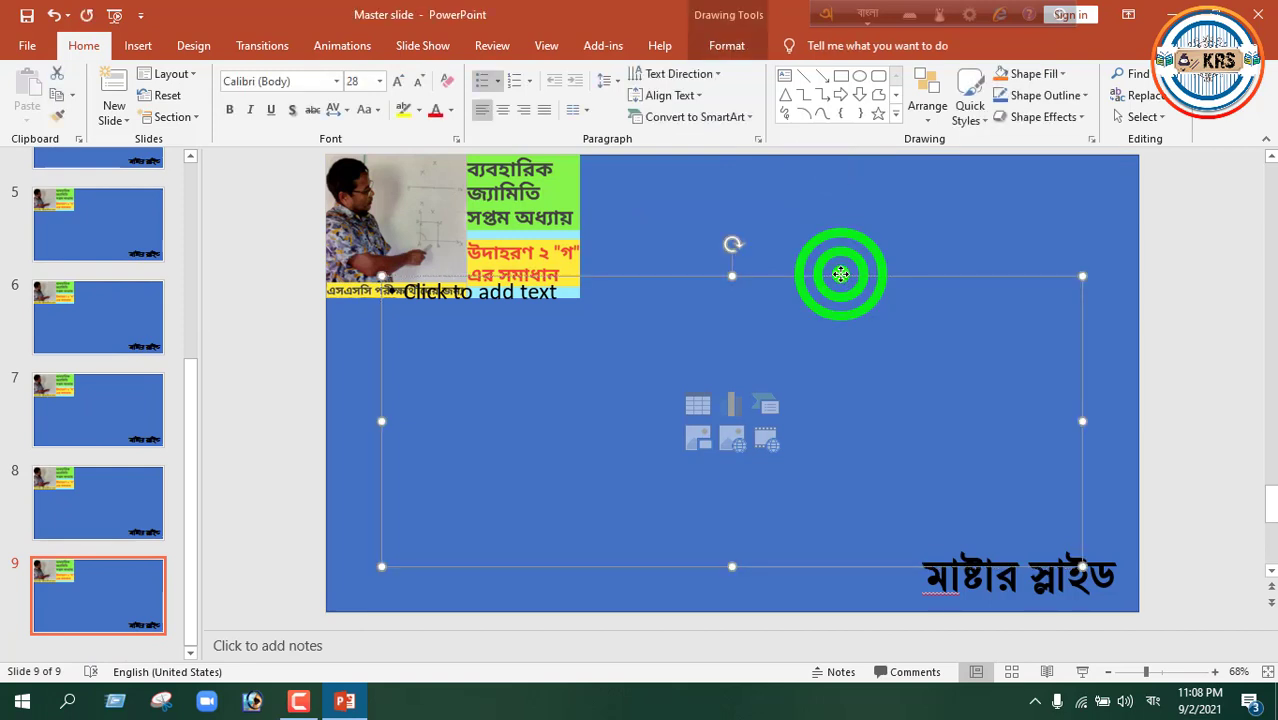
pyautogui.press('Delete')
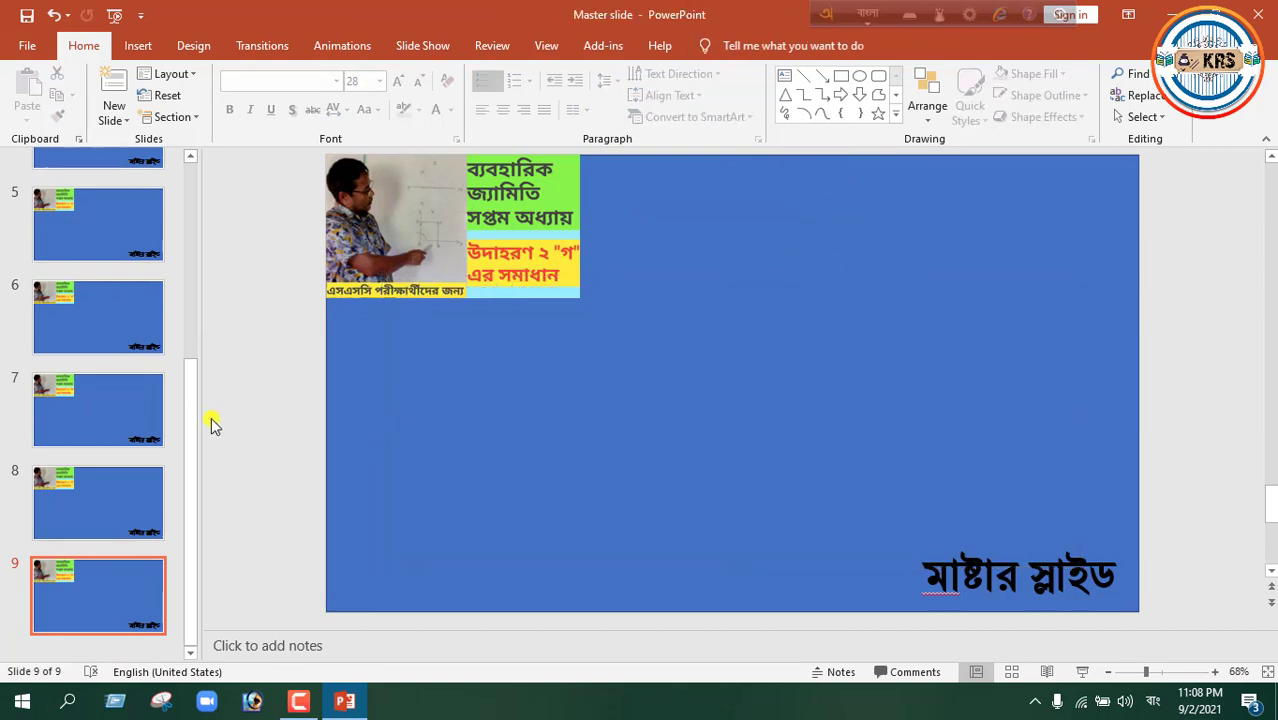
pyautogui.moveTo(194, 422); pyautogui.dragTo(194, 222)
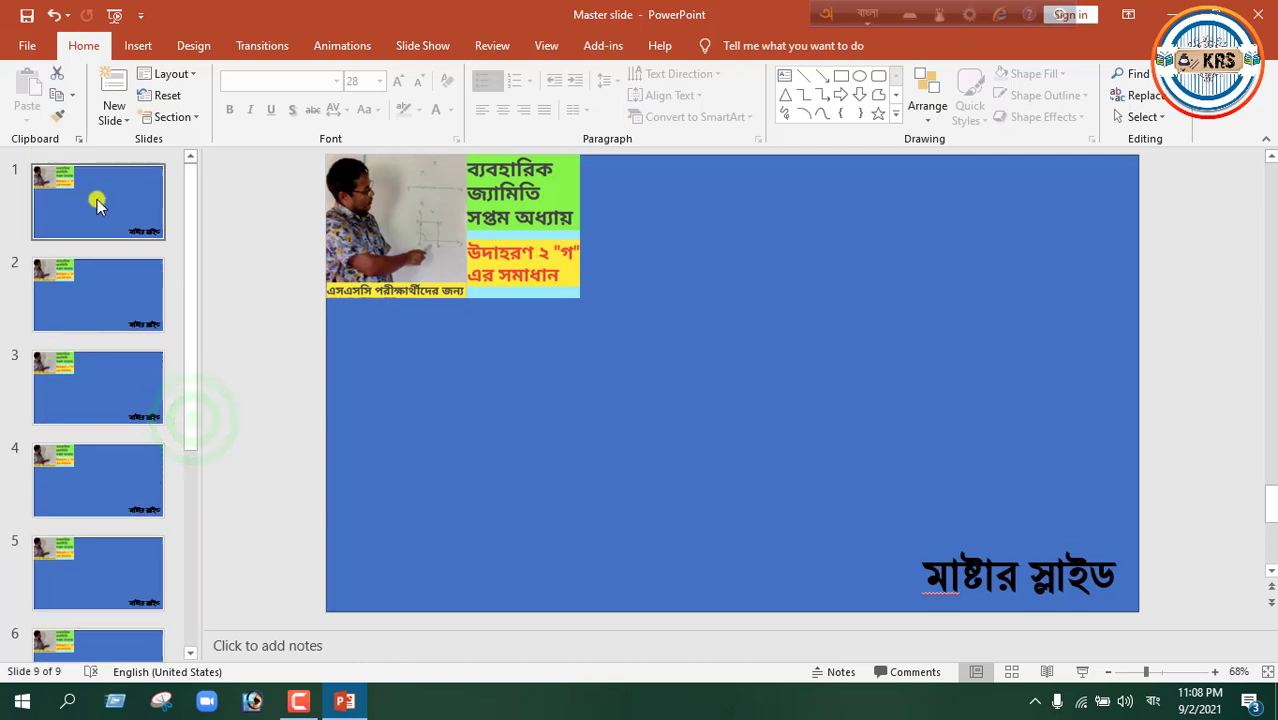
pyautogui.click(94, 194)
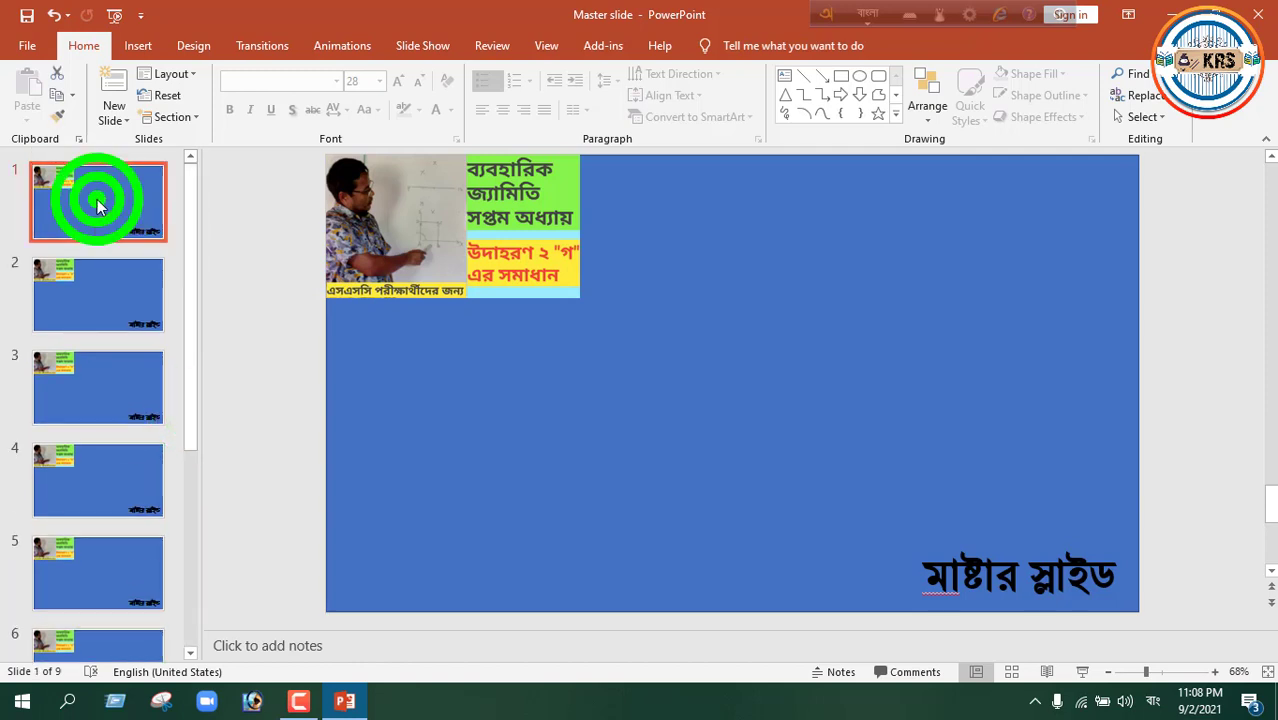
# - Insert the photo 20210828_184108 on slide 1, shrink it, and place it upper middle
pyautogui.click(137, 45)
pyautogui.click(130, 110)
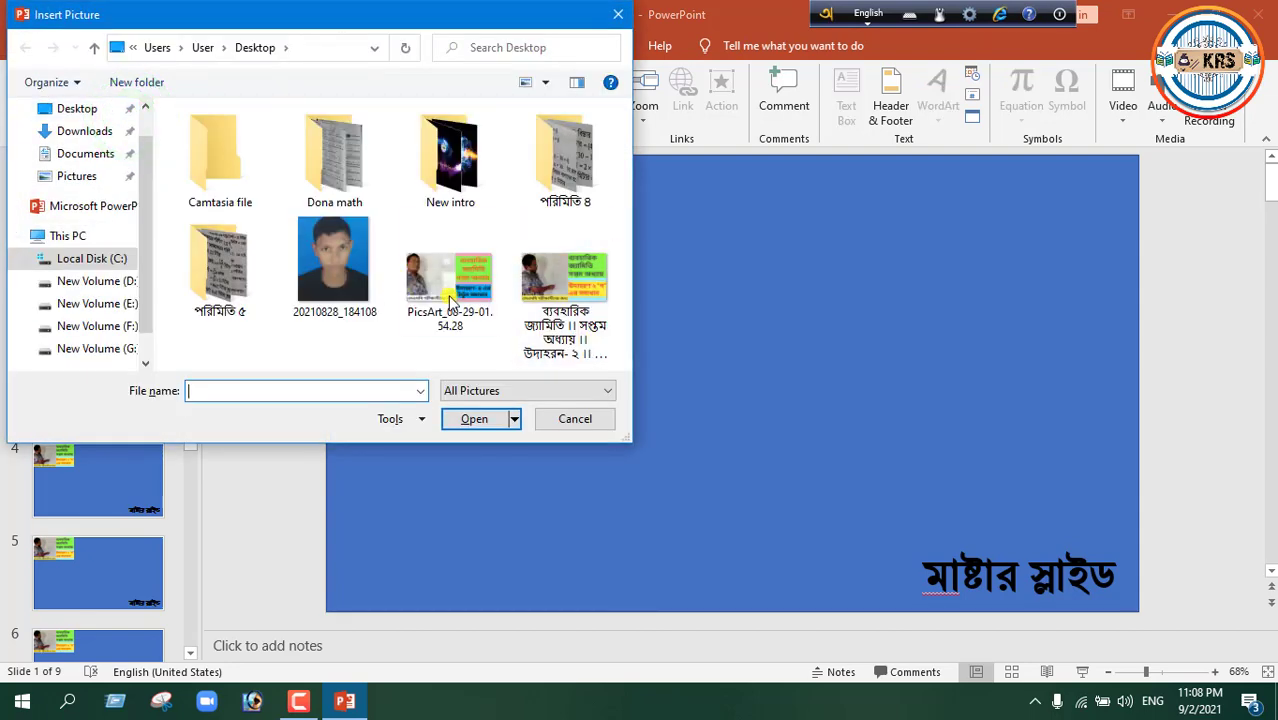
pyautogui.doubleClick(337, 250)
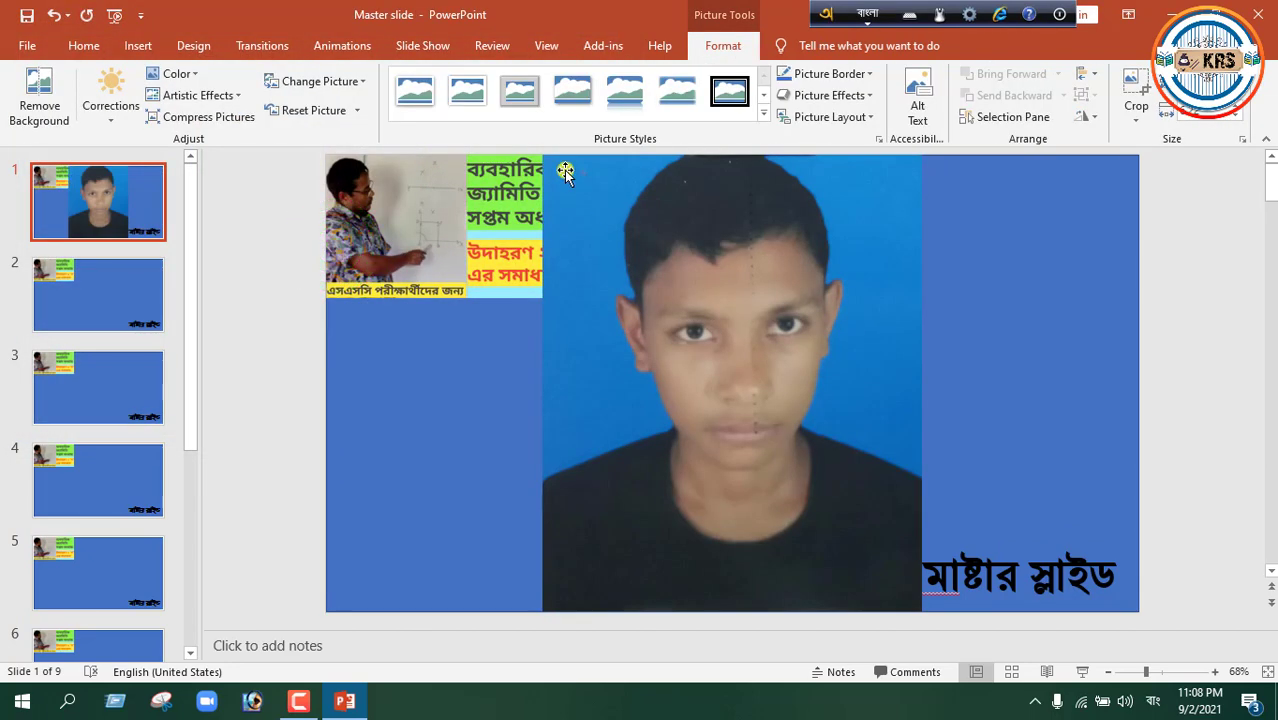
pyautogui.moveTo(543, 156); pyautogui.dragTo(584, 205)
pyautogui.moveTo(705, 333); pyautogui.dragTo(710, 357)
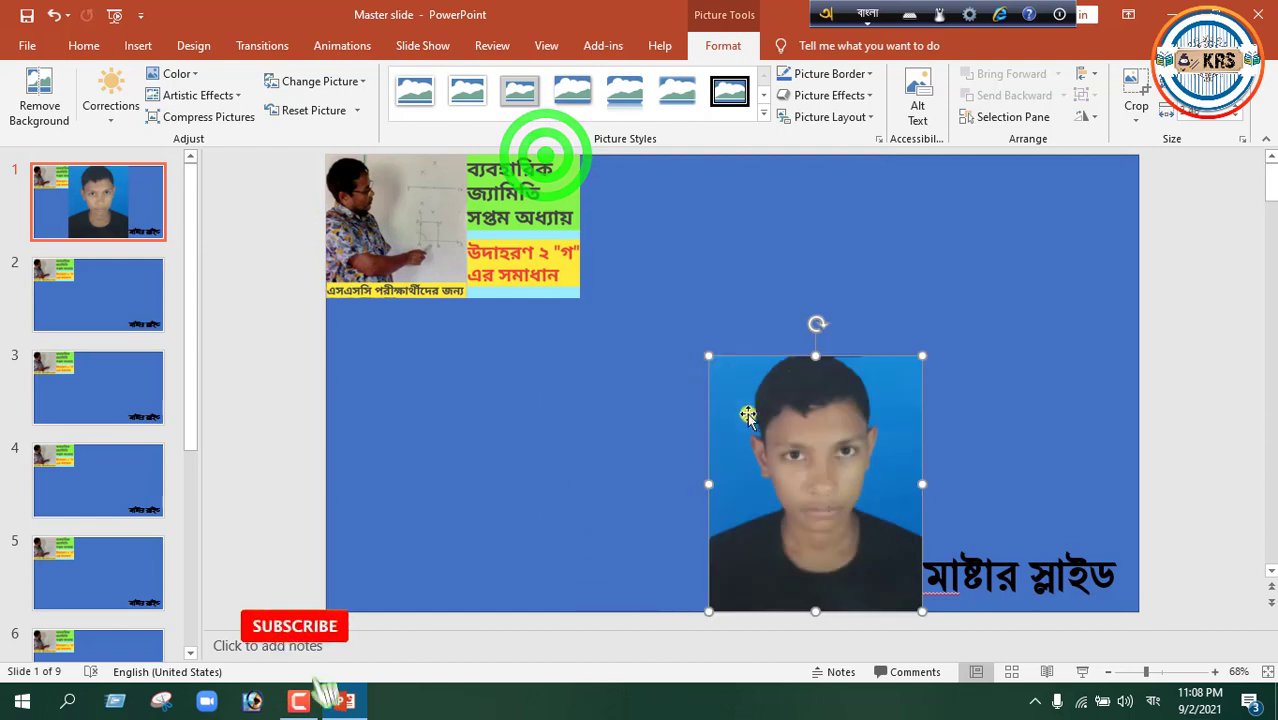
pyautogui.moveTo(756, 448); pyautogui.dragTo(720, 346)
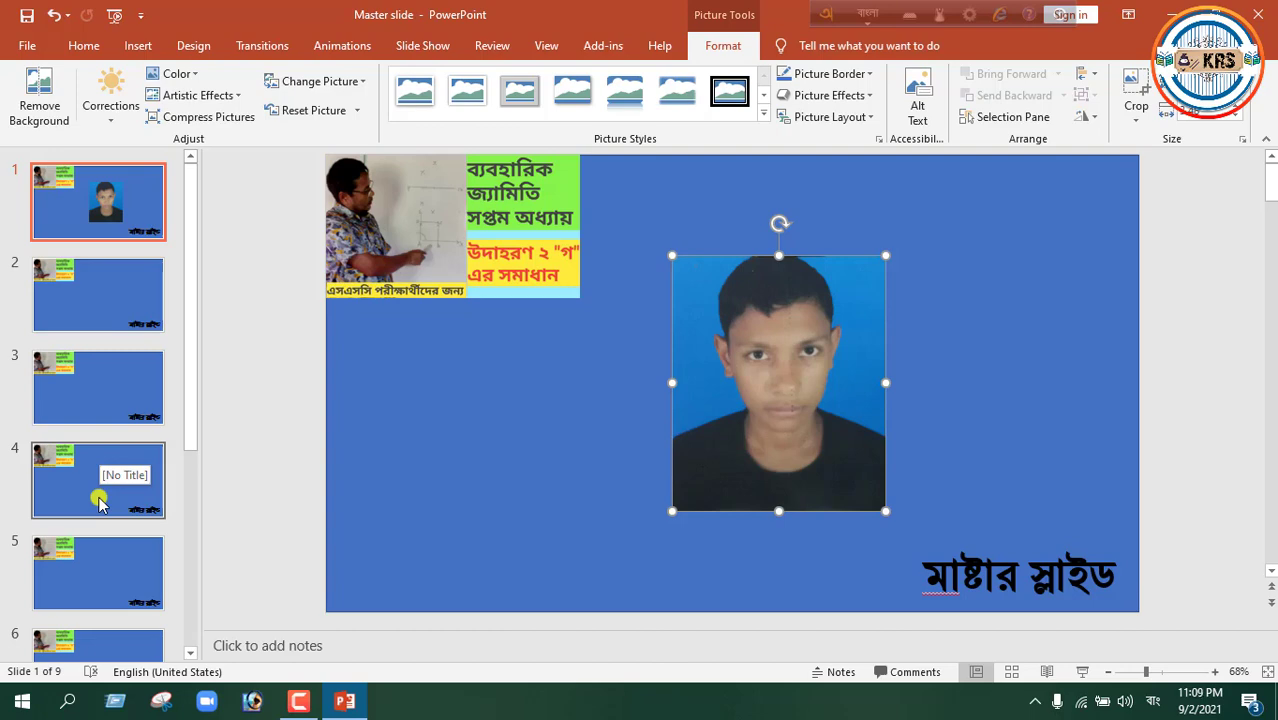
# - On slide 2, insert the geometry lesson thumbnail picture from the Desktop folder
pyautogui.click(88, 310)
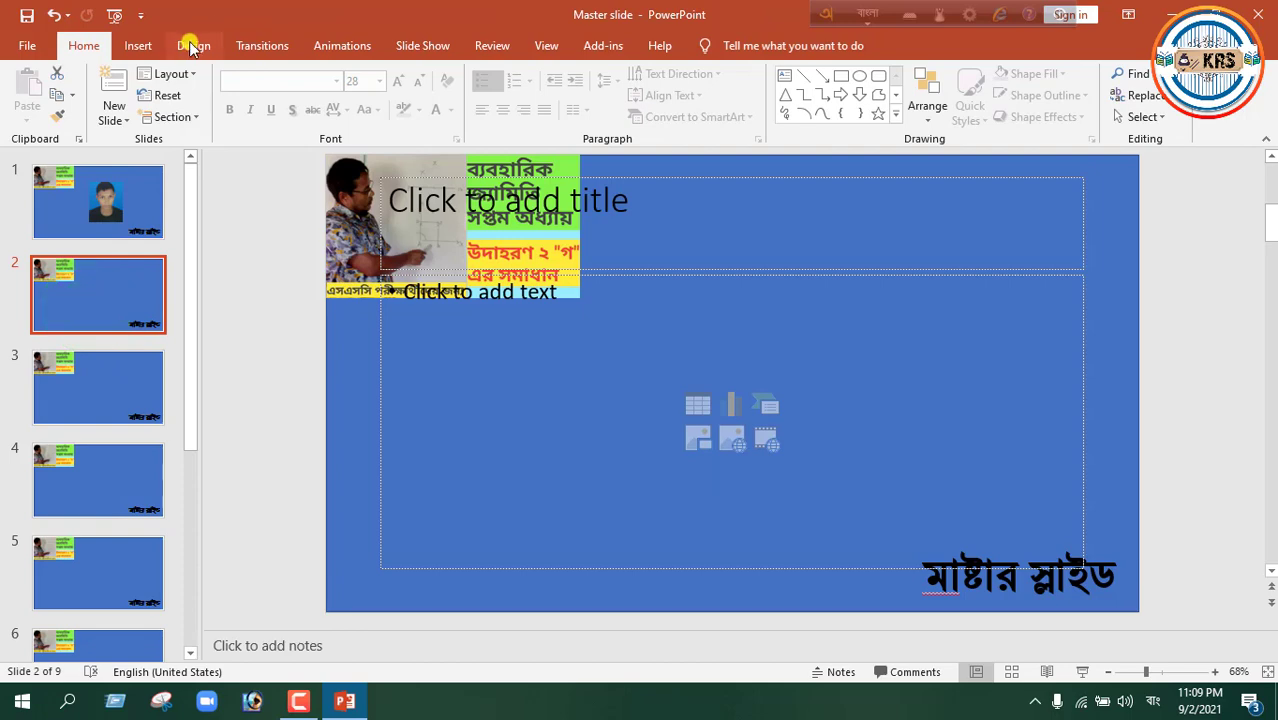
pyautogui.click(191, 45)
pyautogui.click(138, 45)
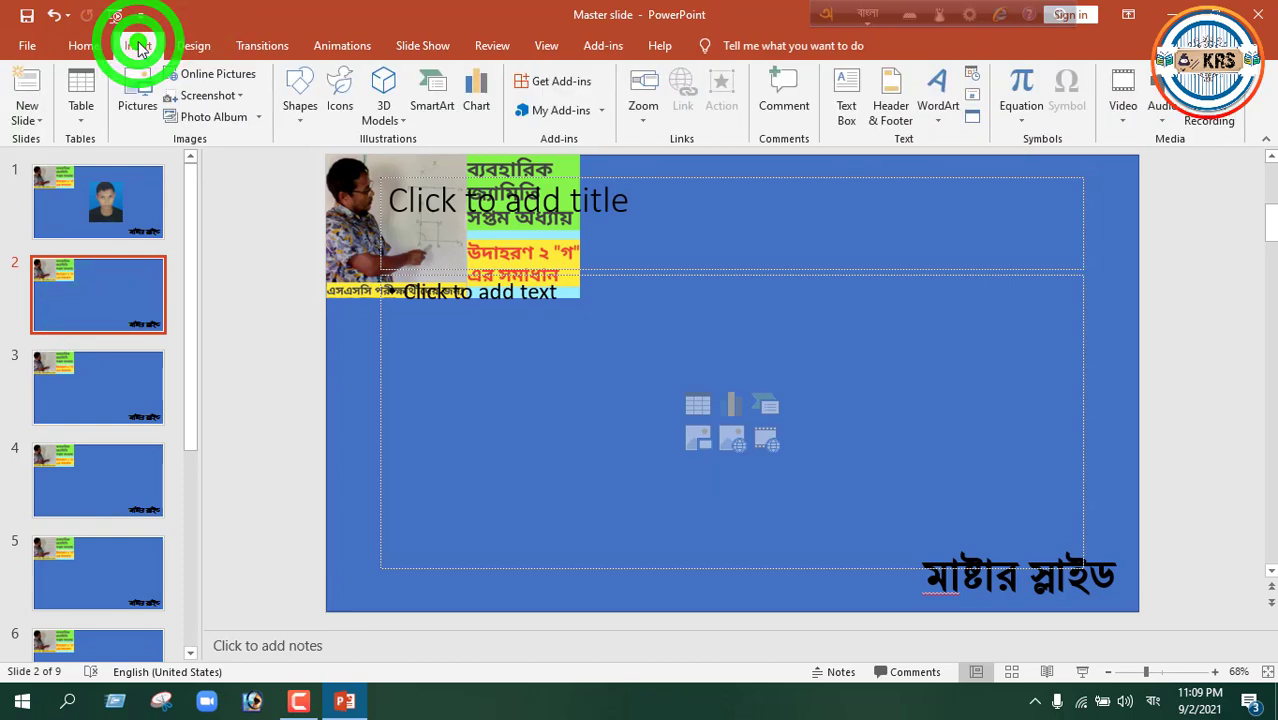
pyautogui.click(132, 105)
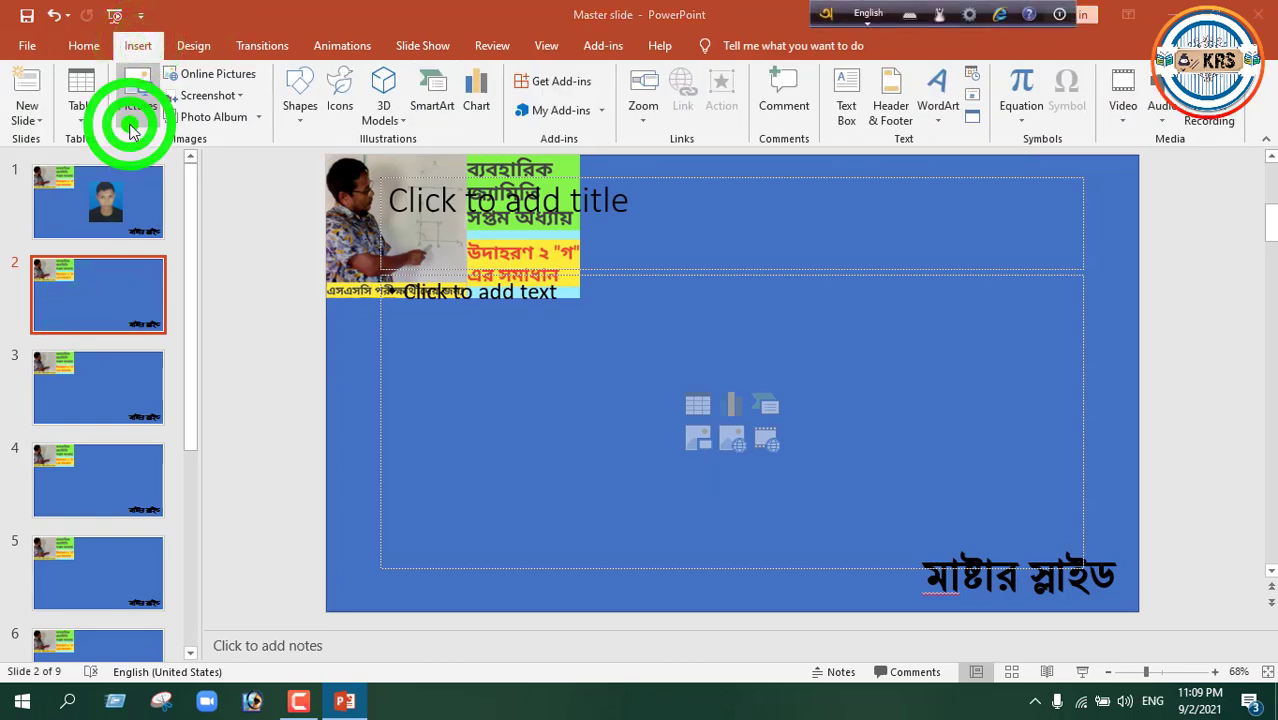
pyautogui.doubleClick(565, 280)
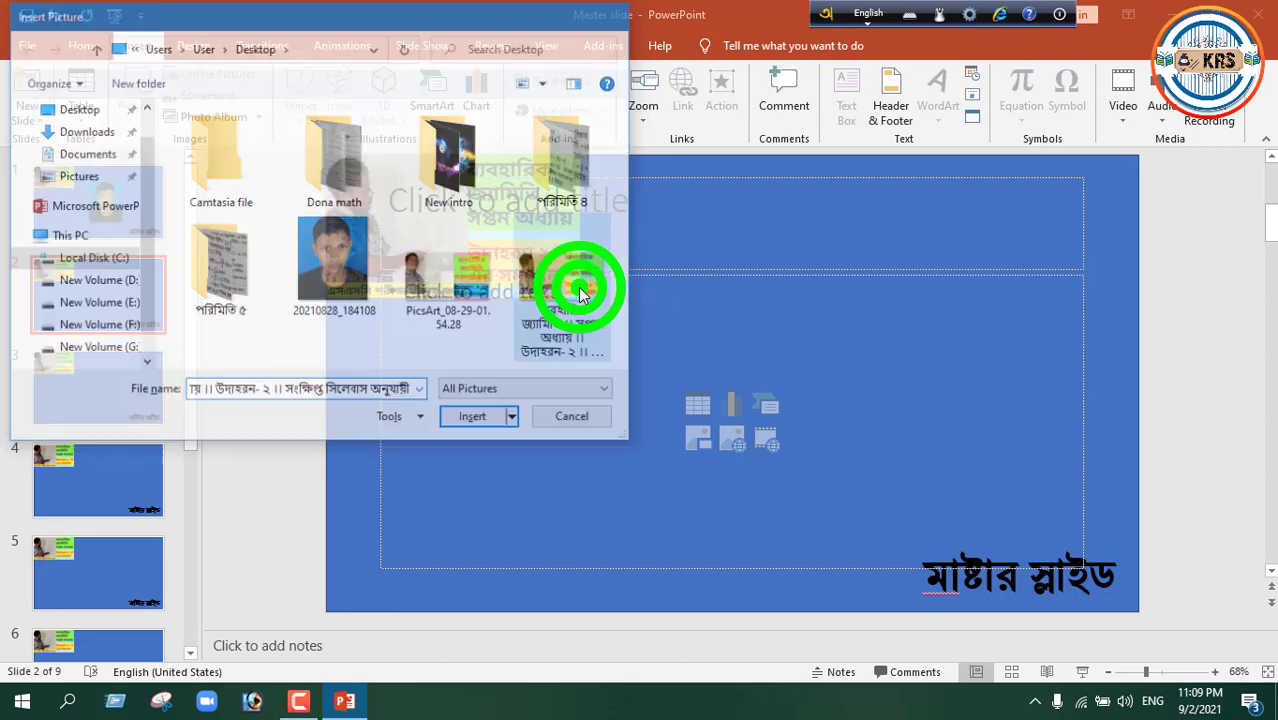